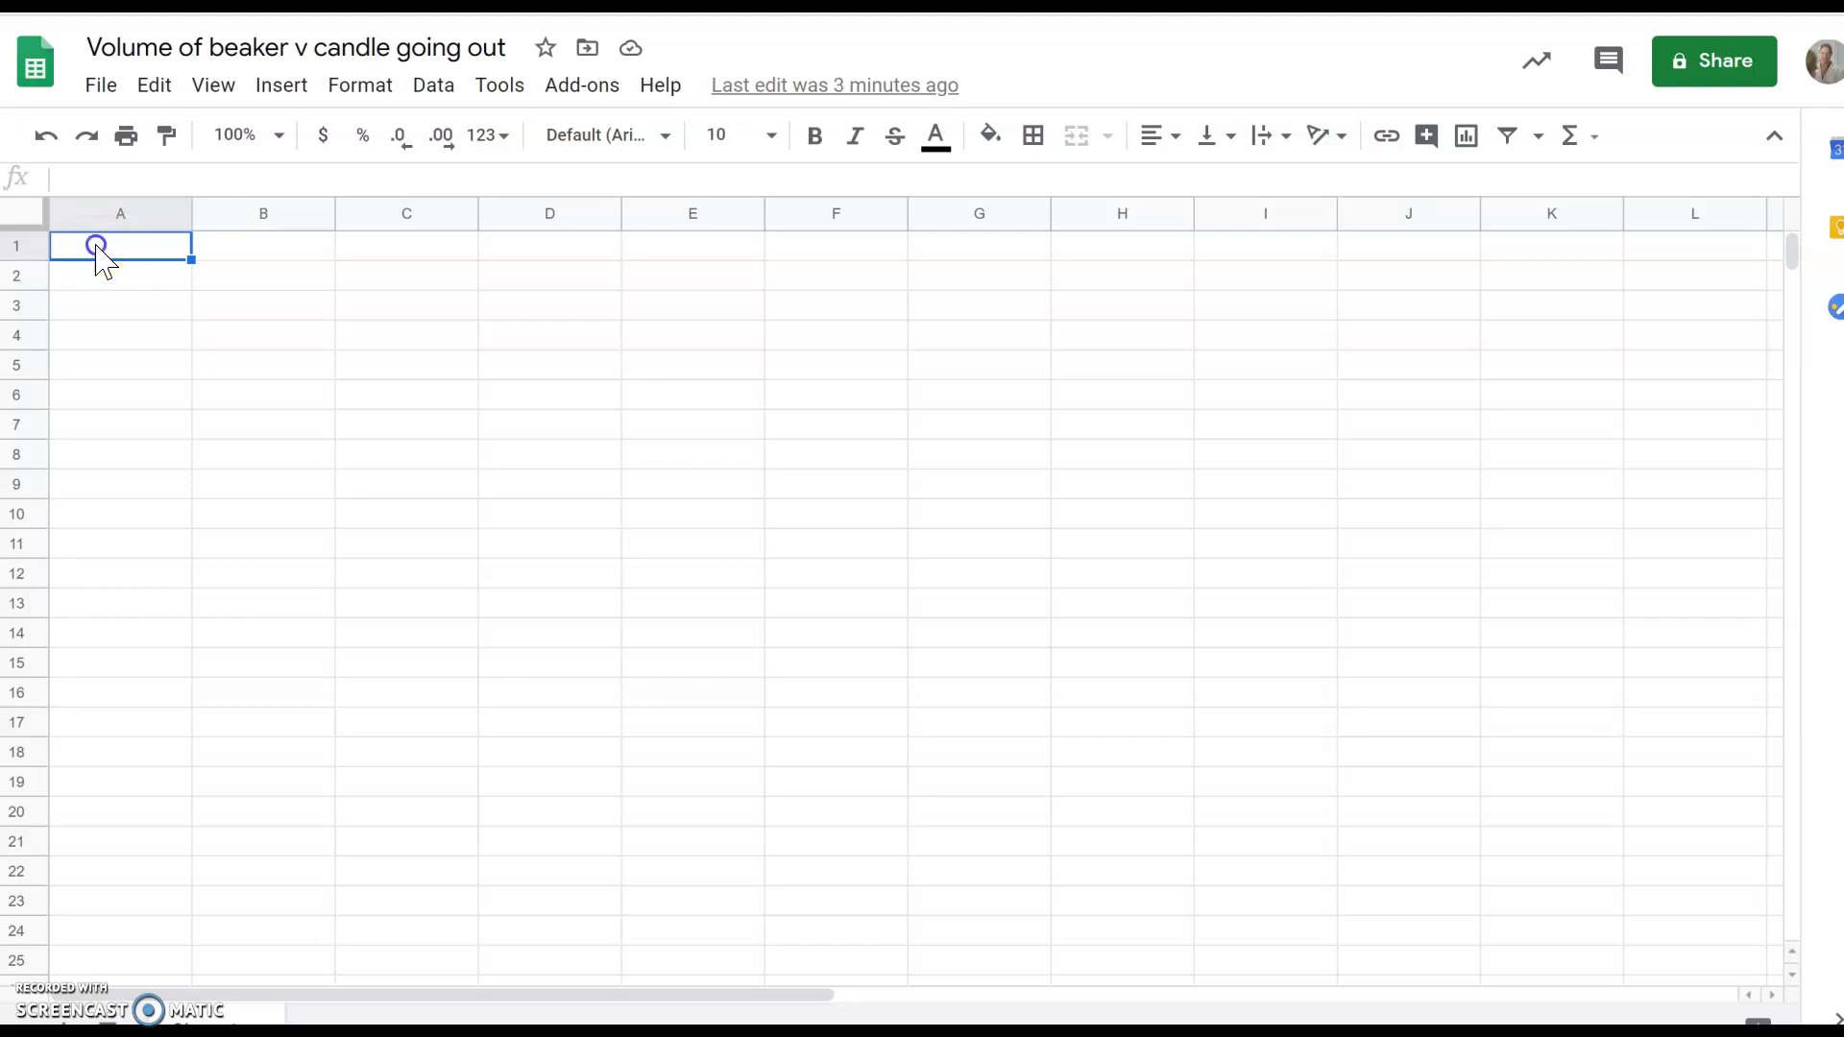
- Enter the beaker volumes 50, 100, 250 and 500 in cells A1 to A4
type("50")
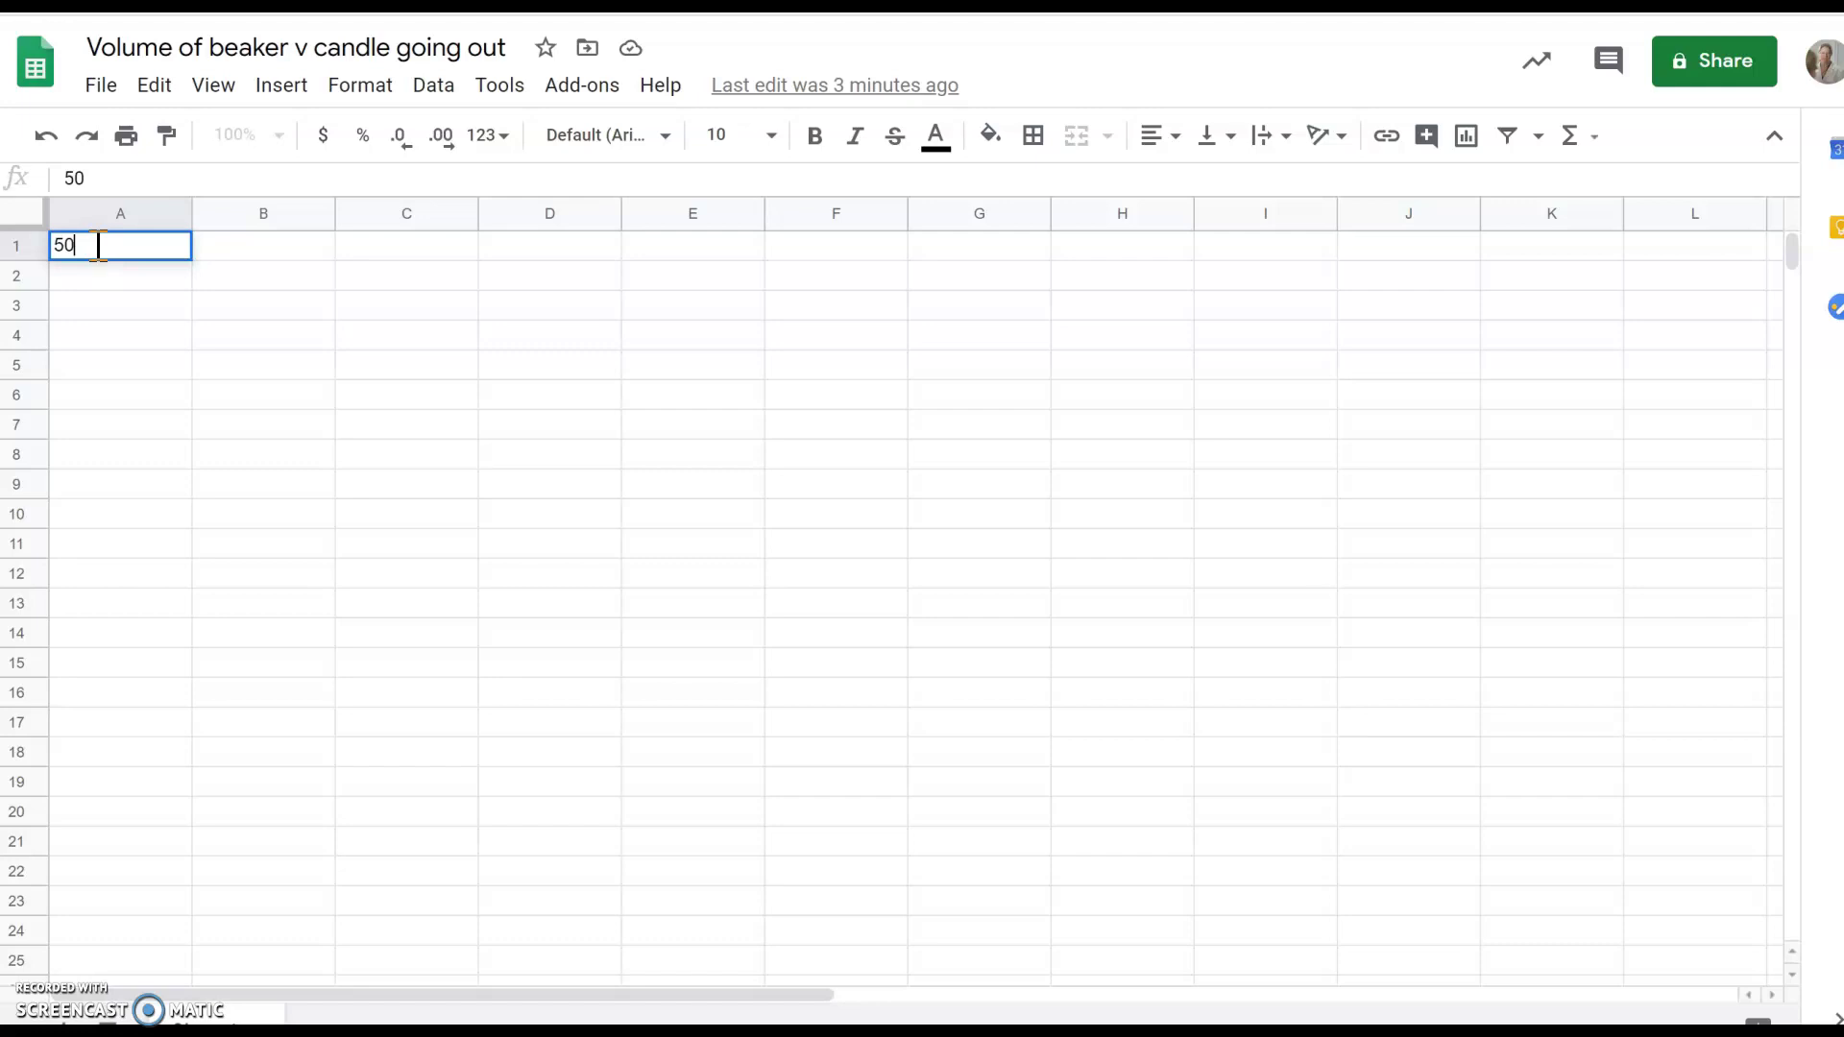
key("Return")
type("100")
key("Return")
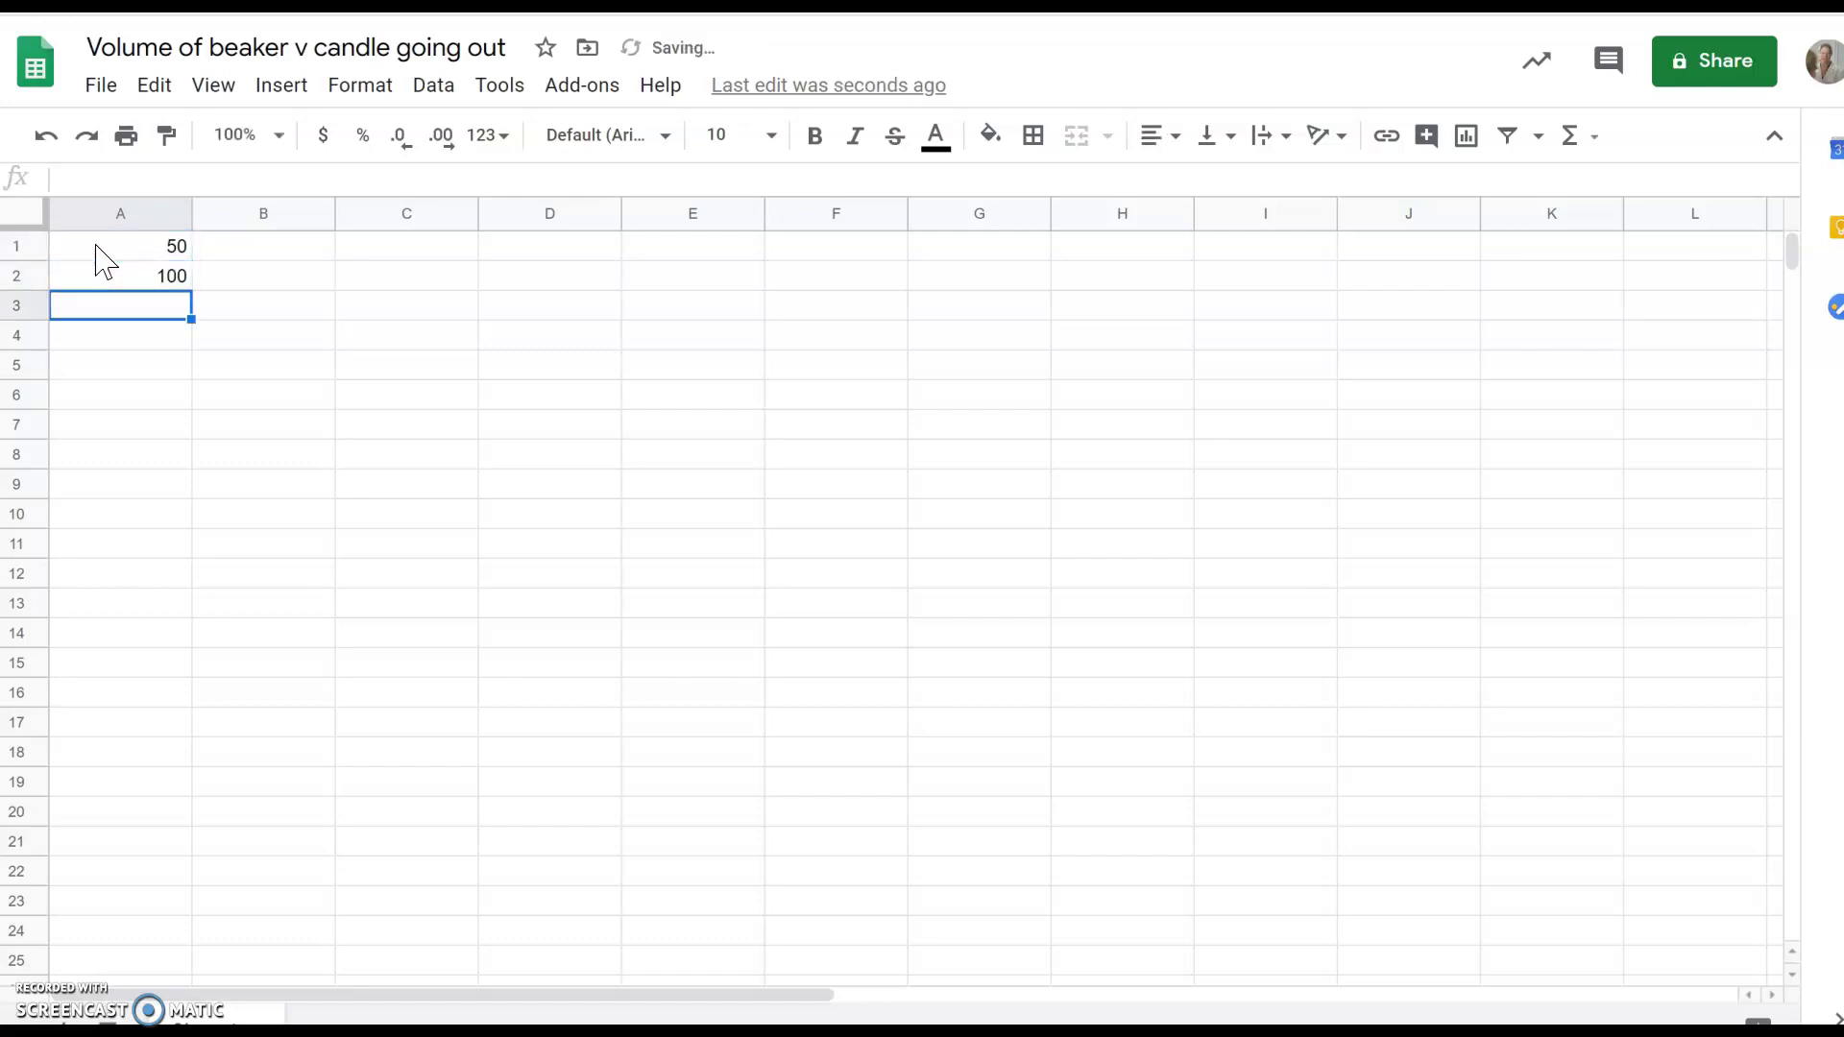
type("250")
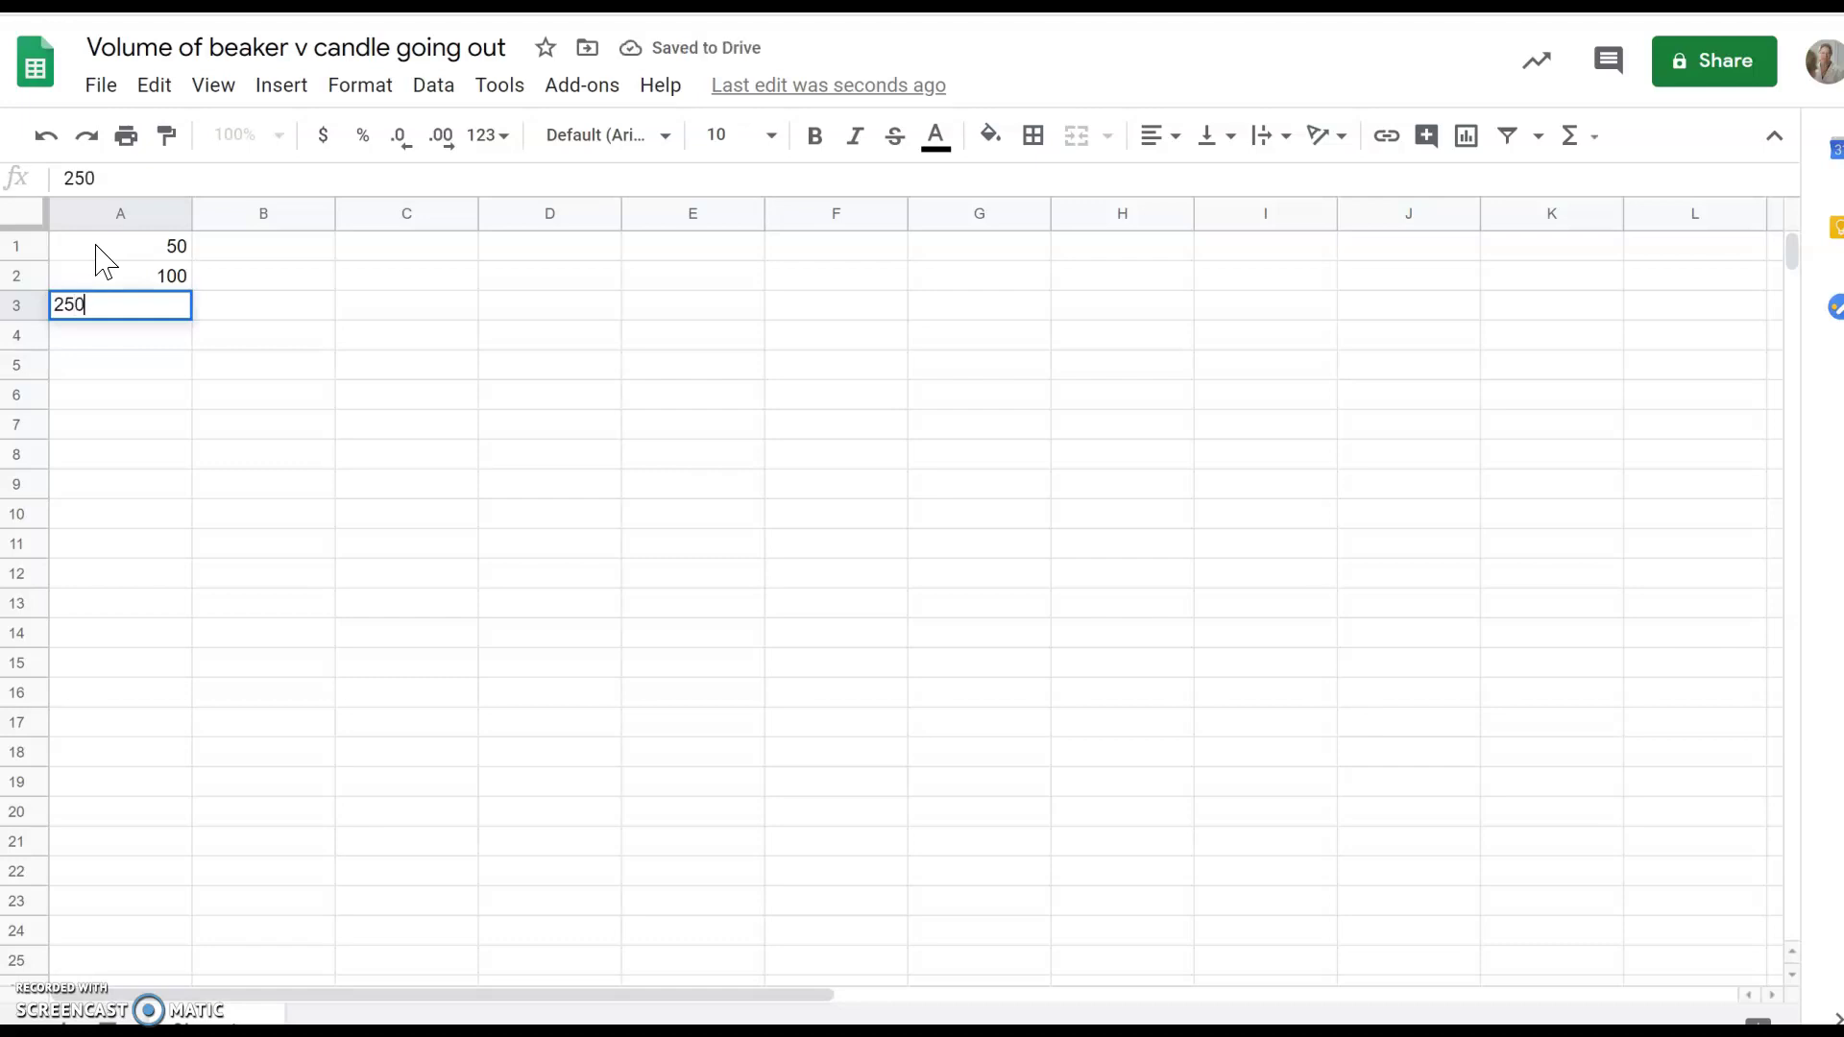
key("Return")
type("500")
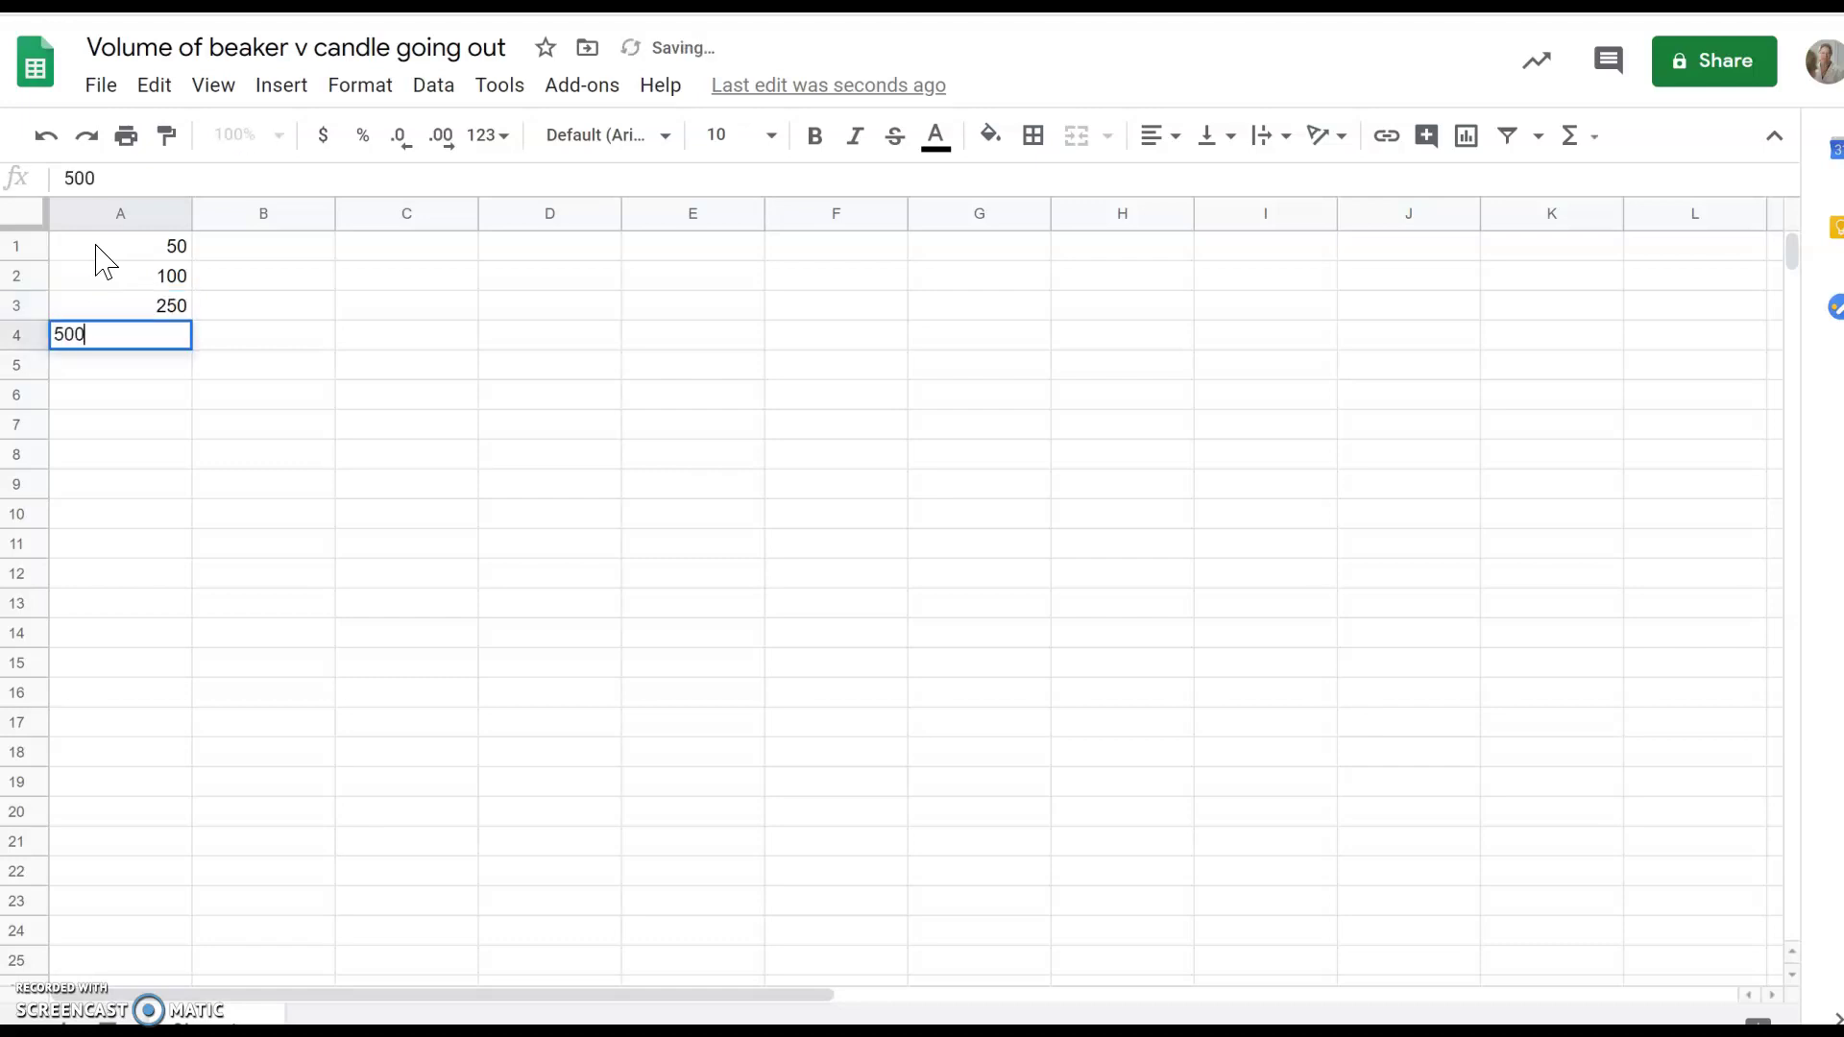
- Enter the candle results 3, 6, 15 and 32 in cells B1 to B4
left_click(245, 251)
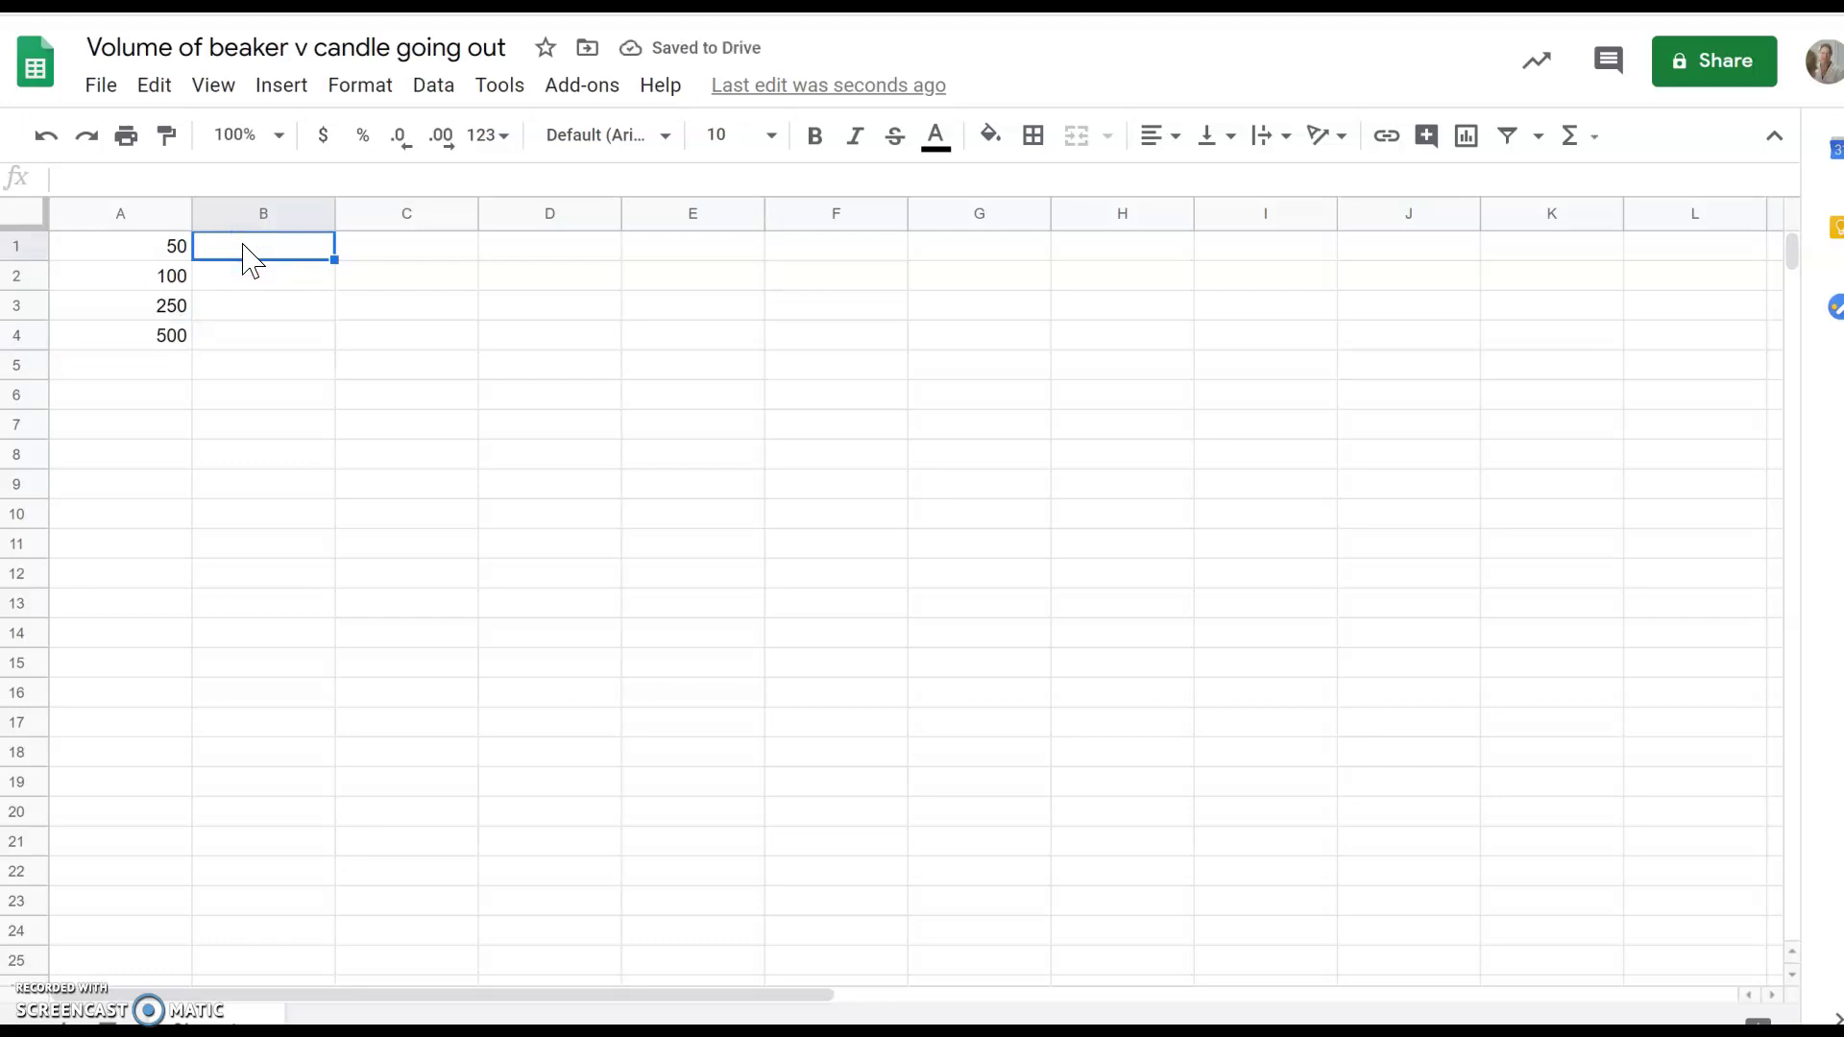
type("3")
key("Return")
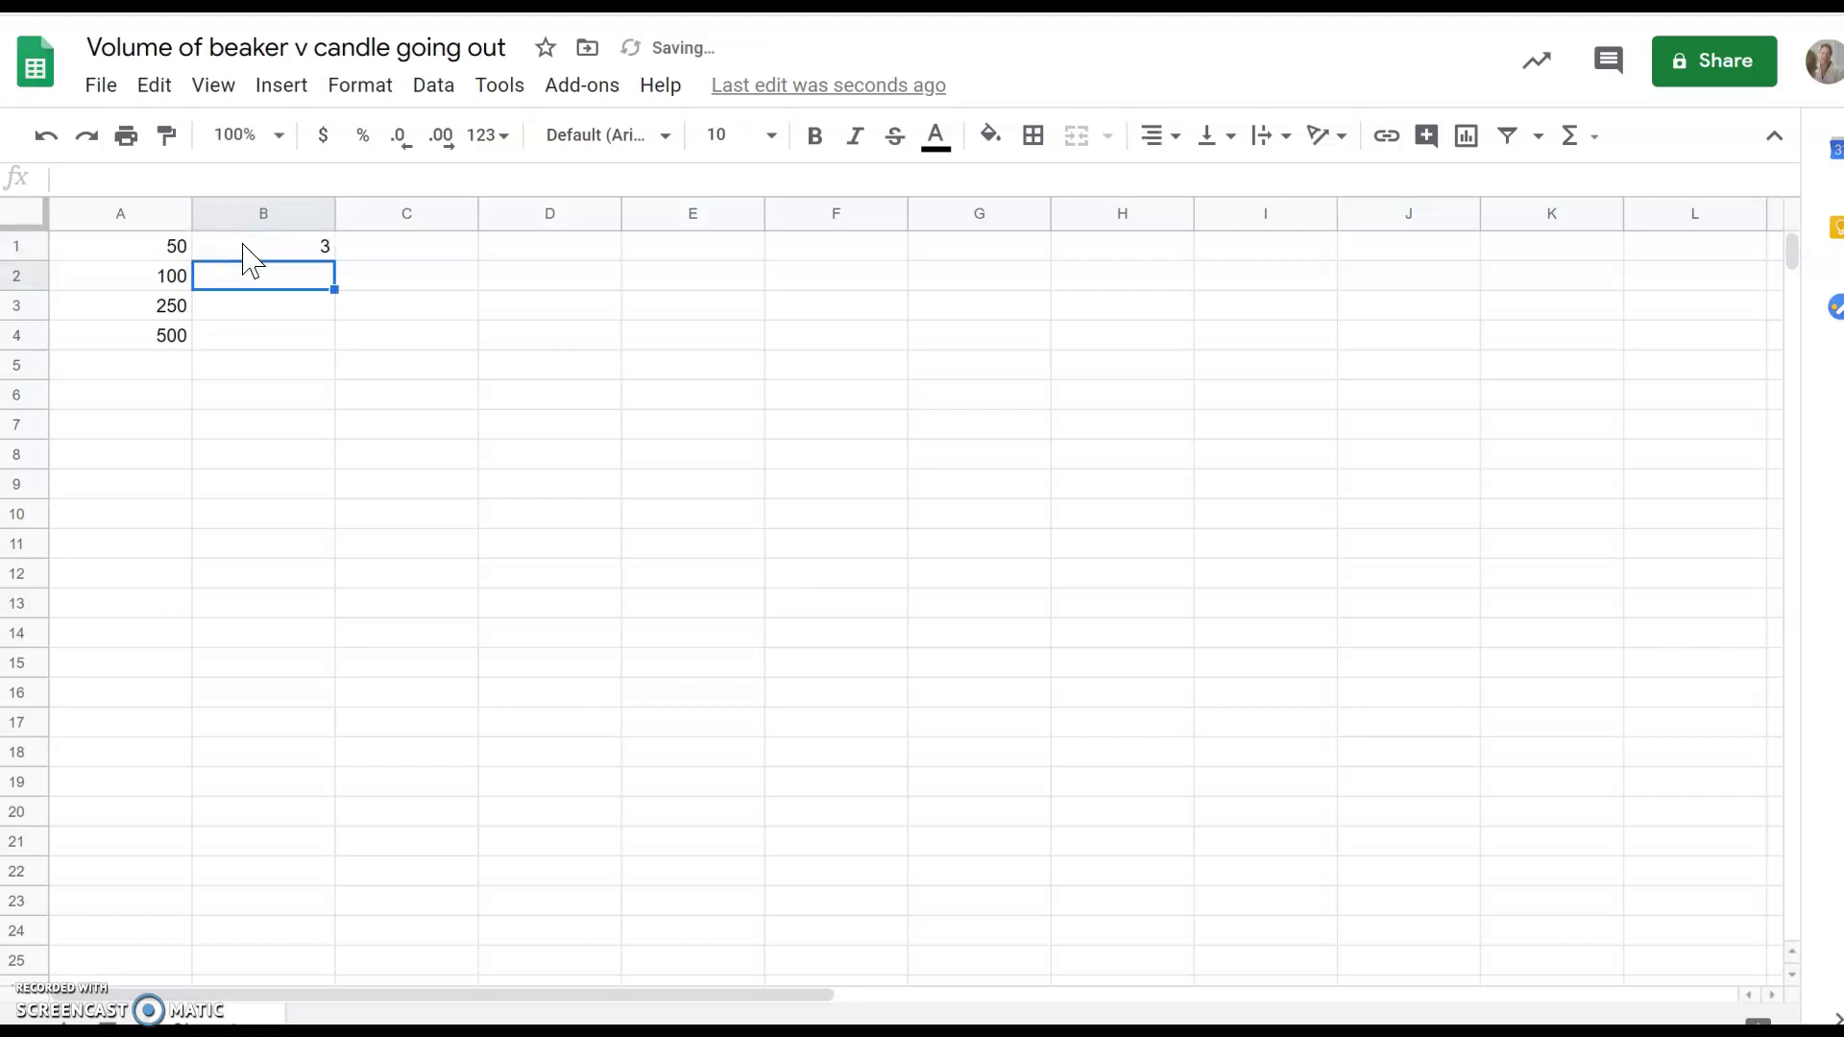
type("6")
key("Return")
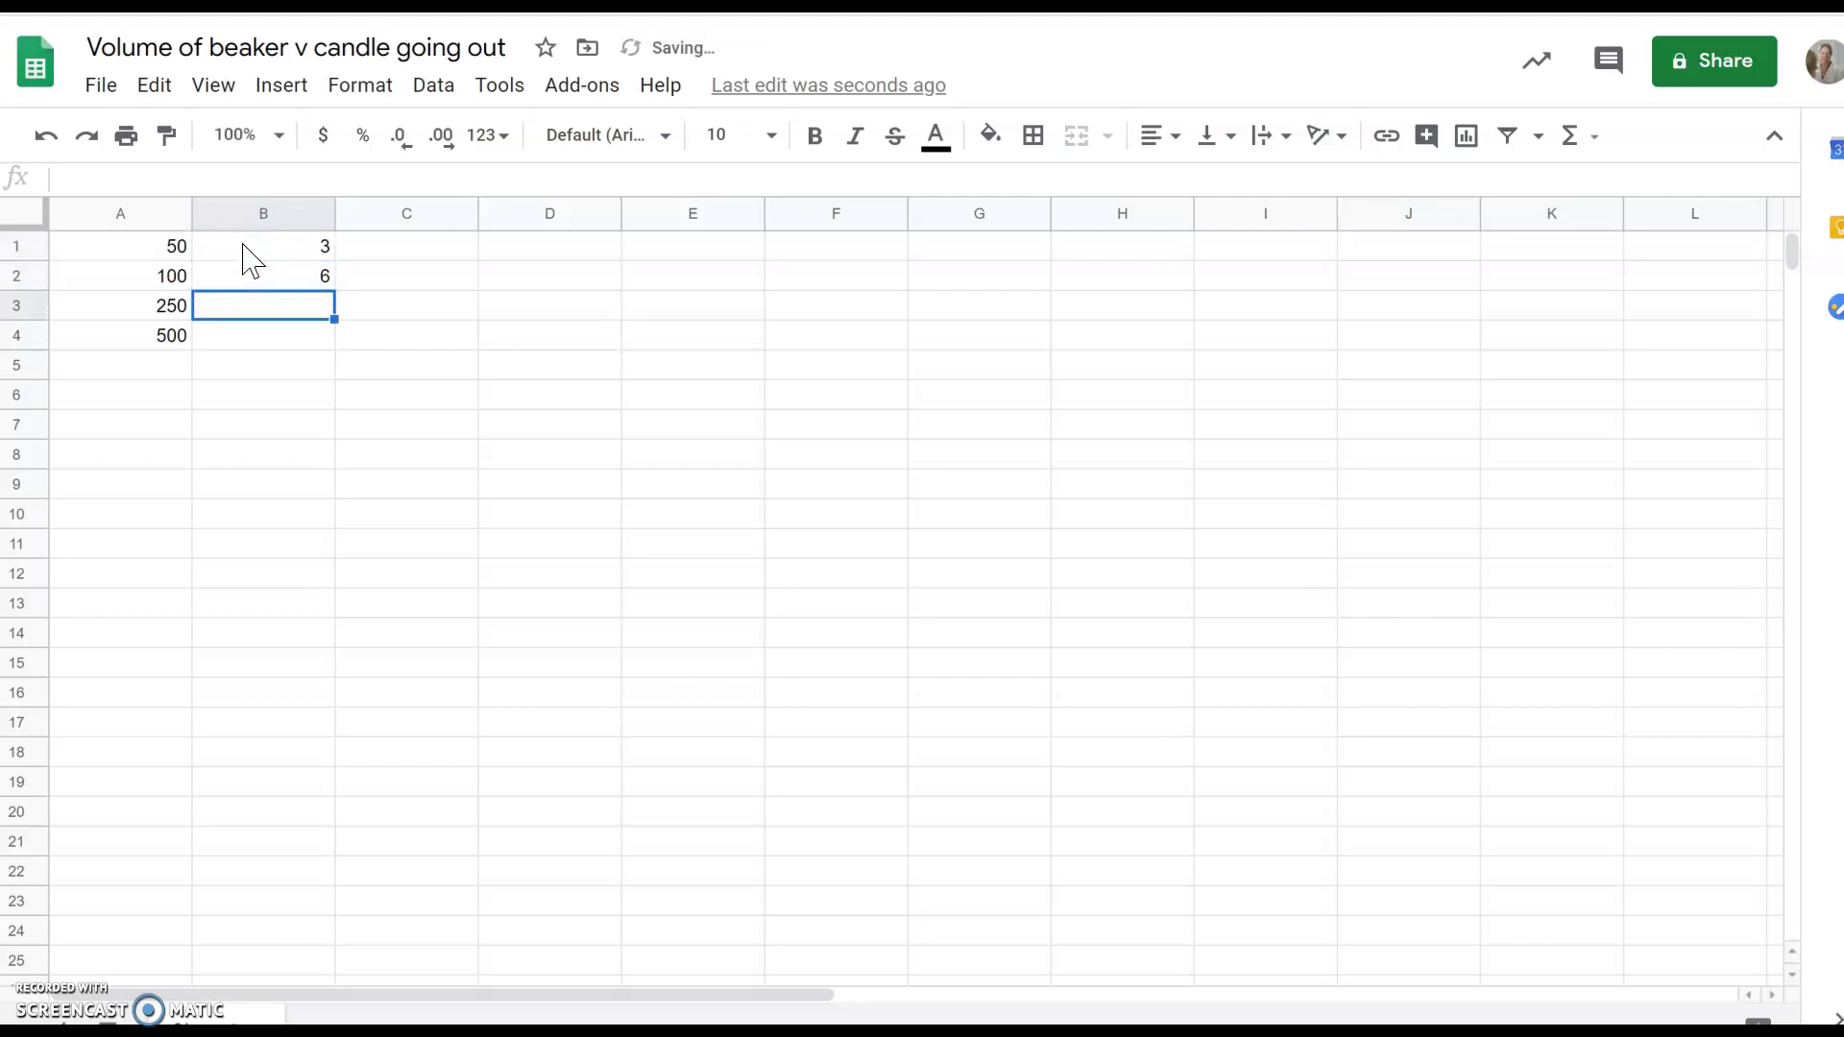
type("15")
key("Return")
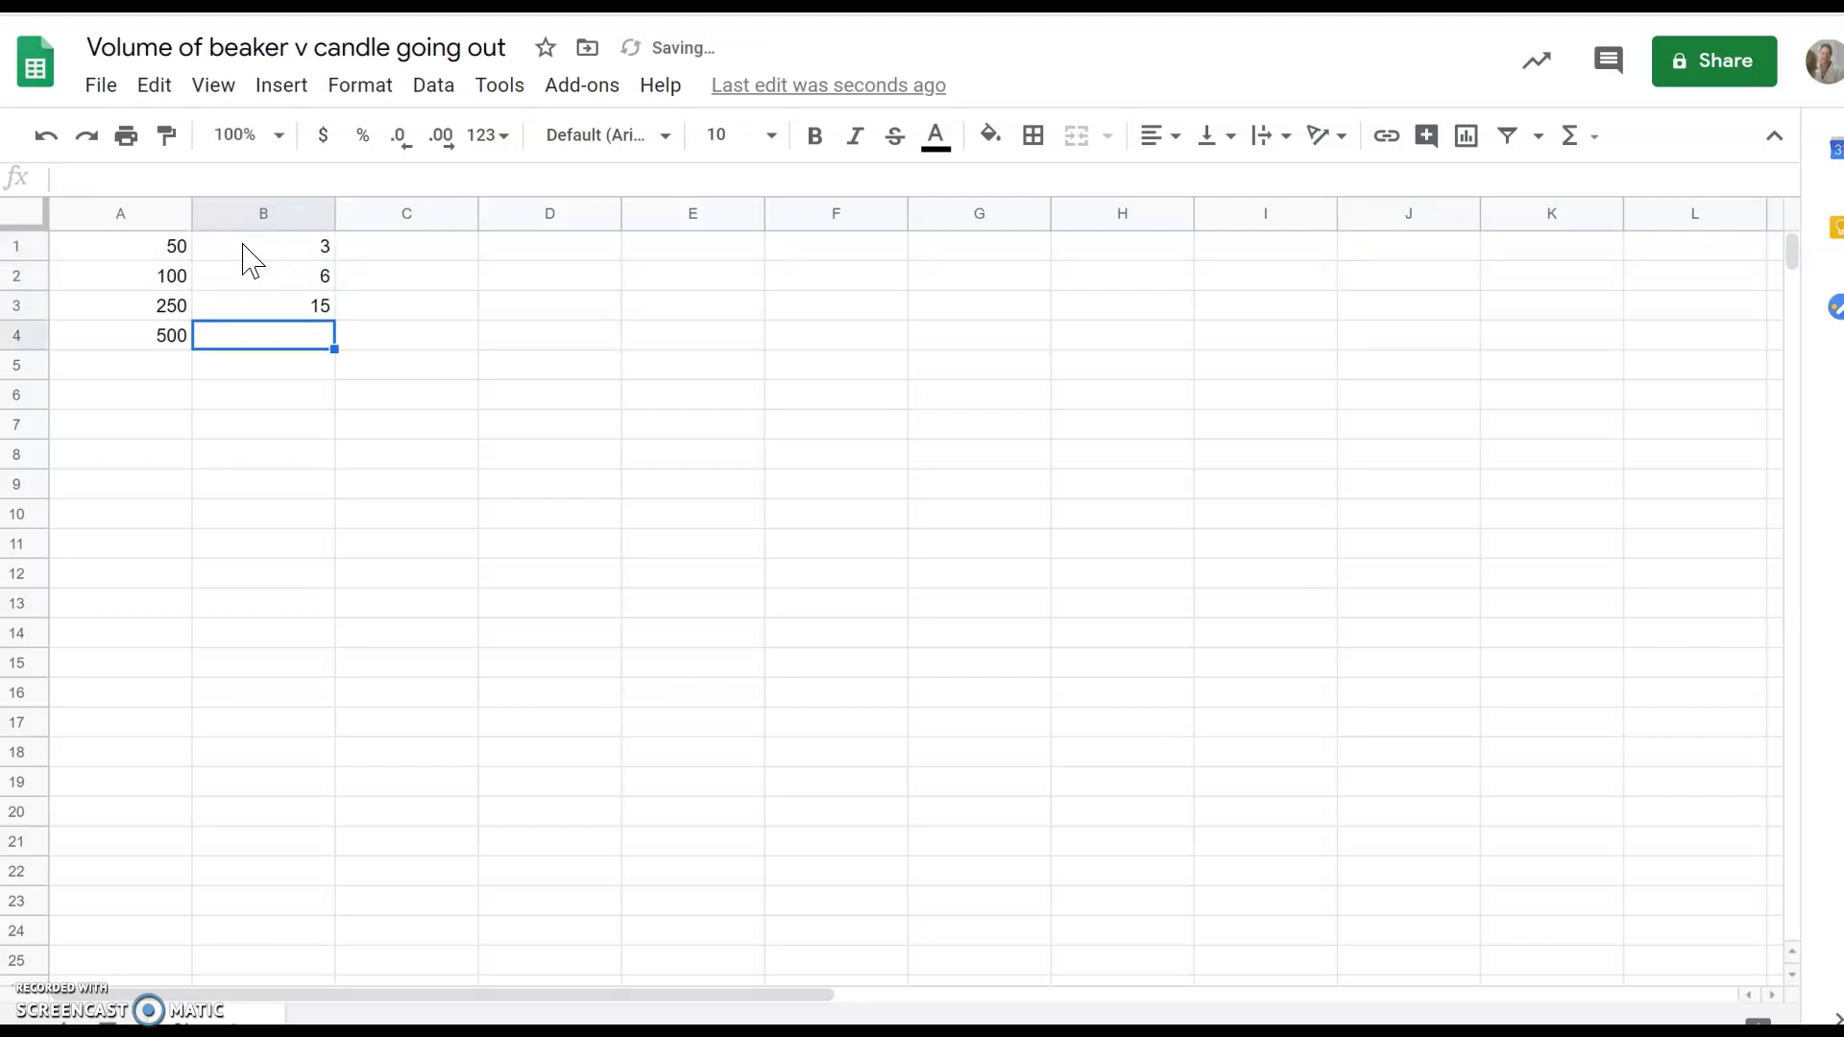
type("32")
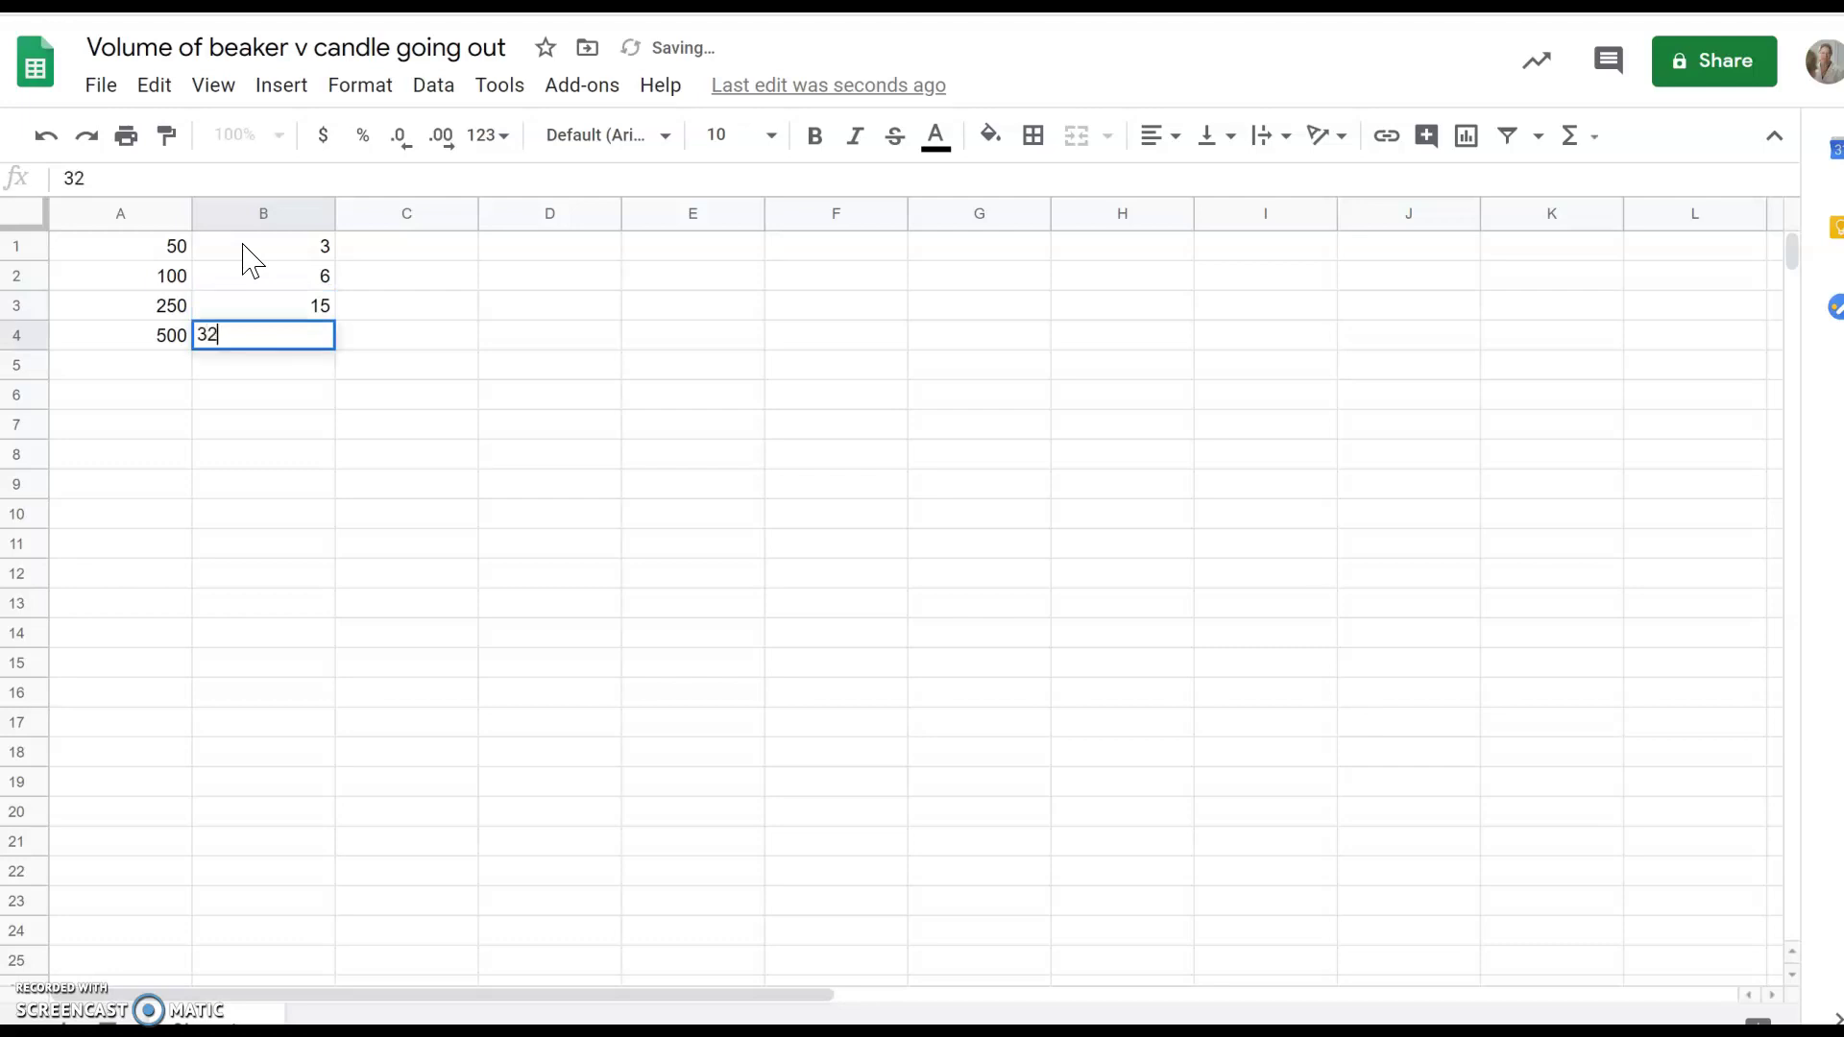
key("Return")
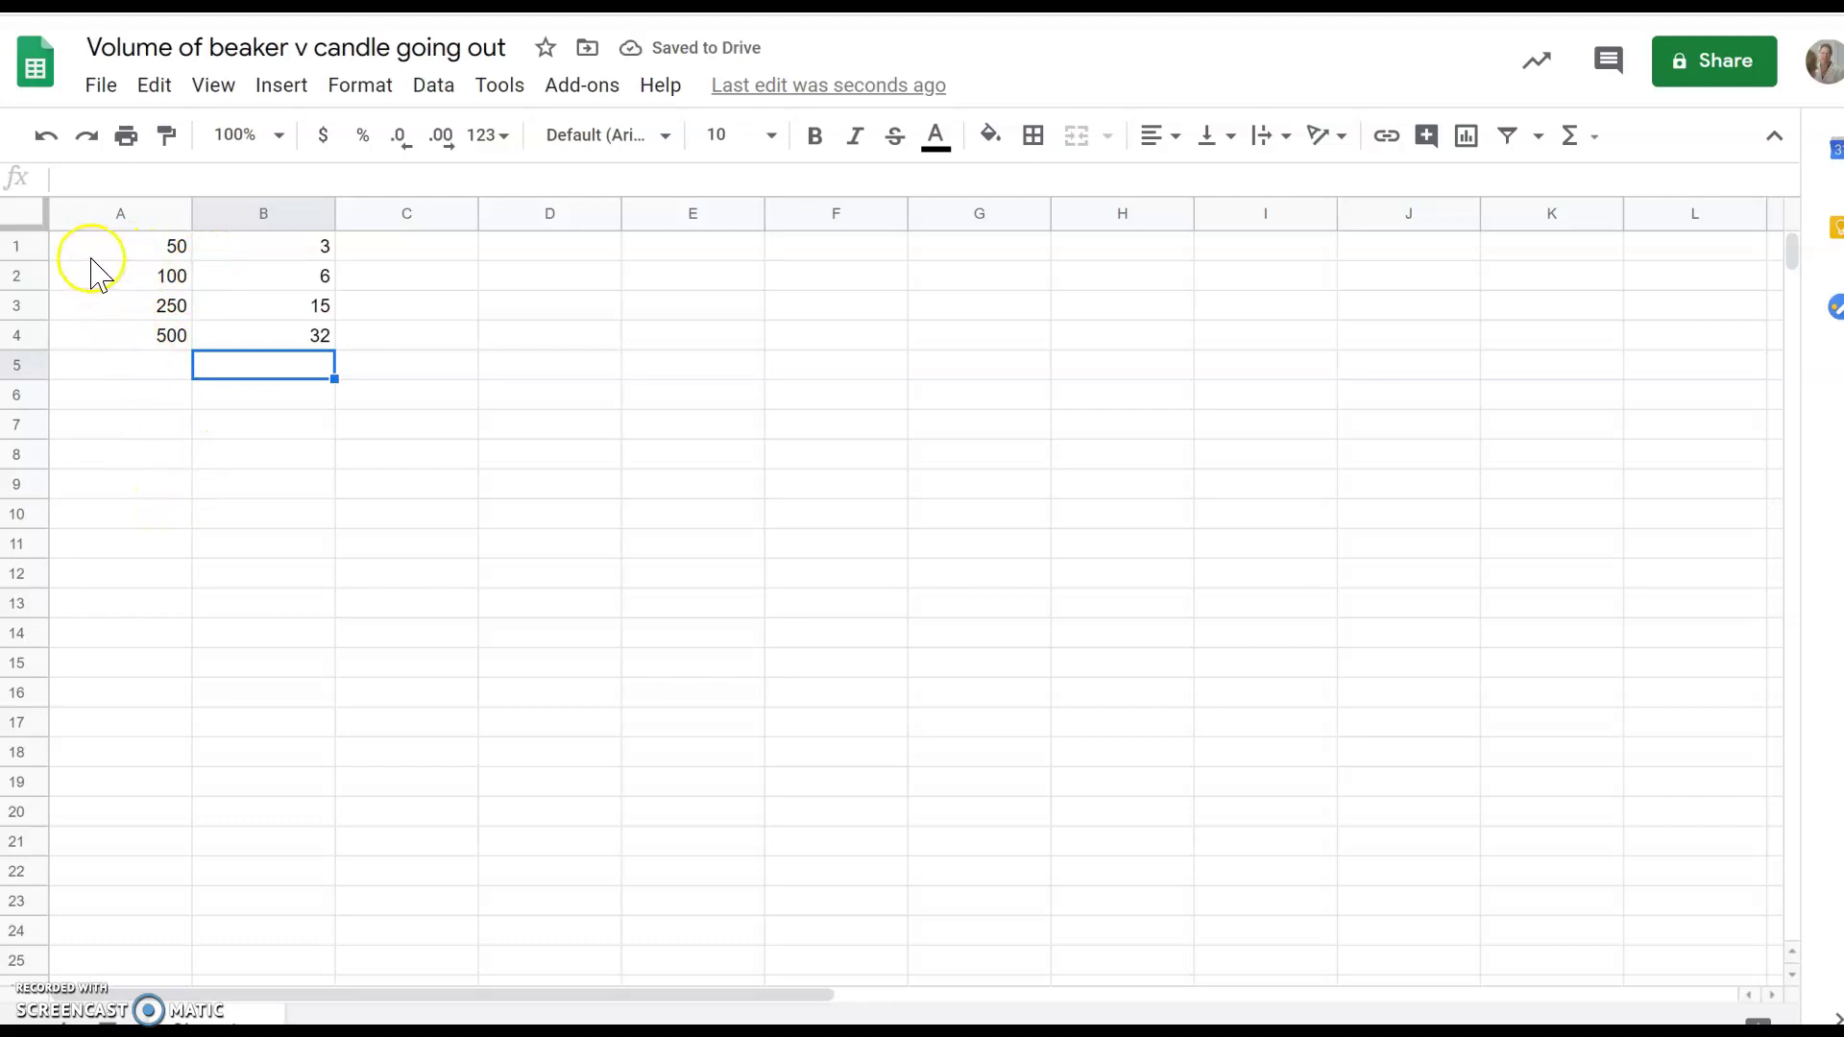
- Insert a chart based on the data range A1:B4
left_click_drag(87, 254, 288, 344)
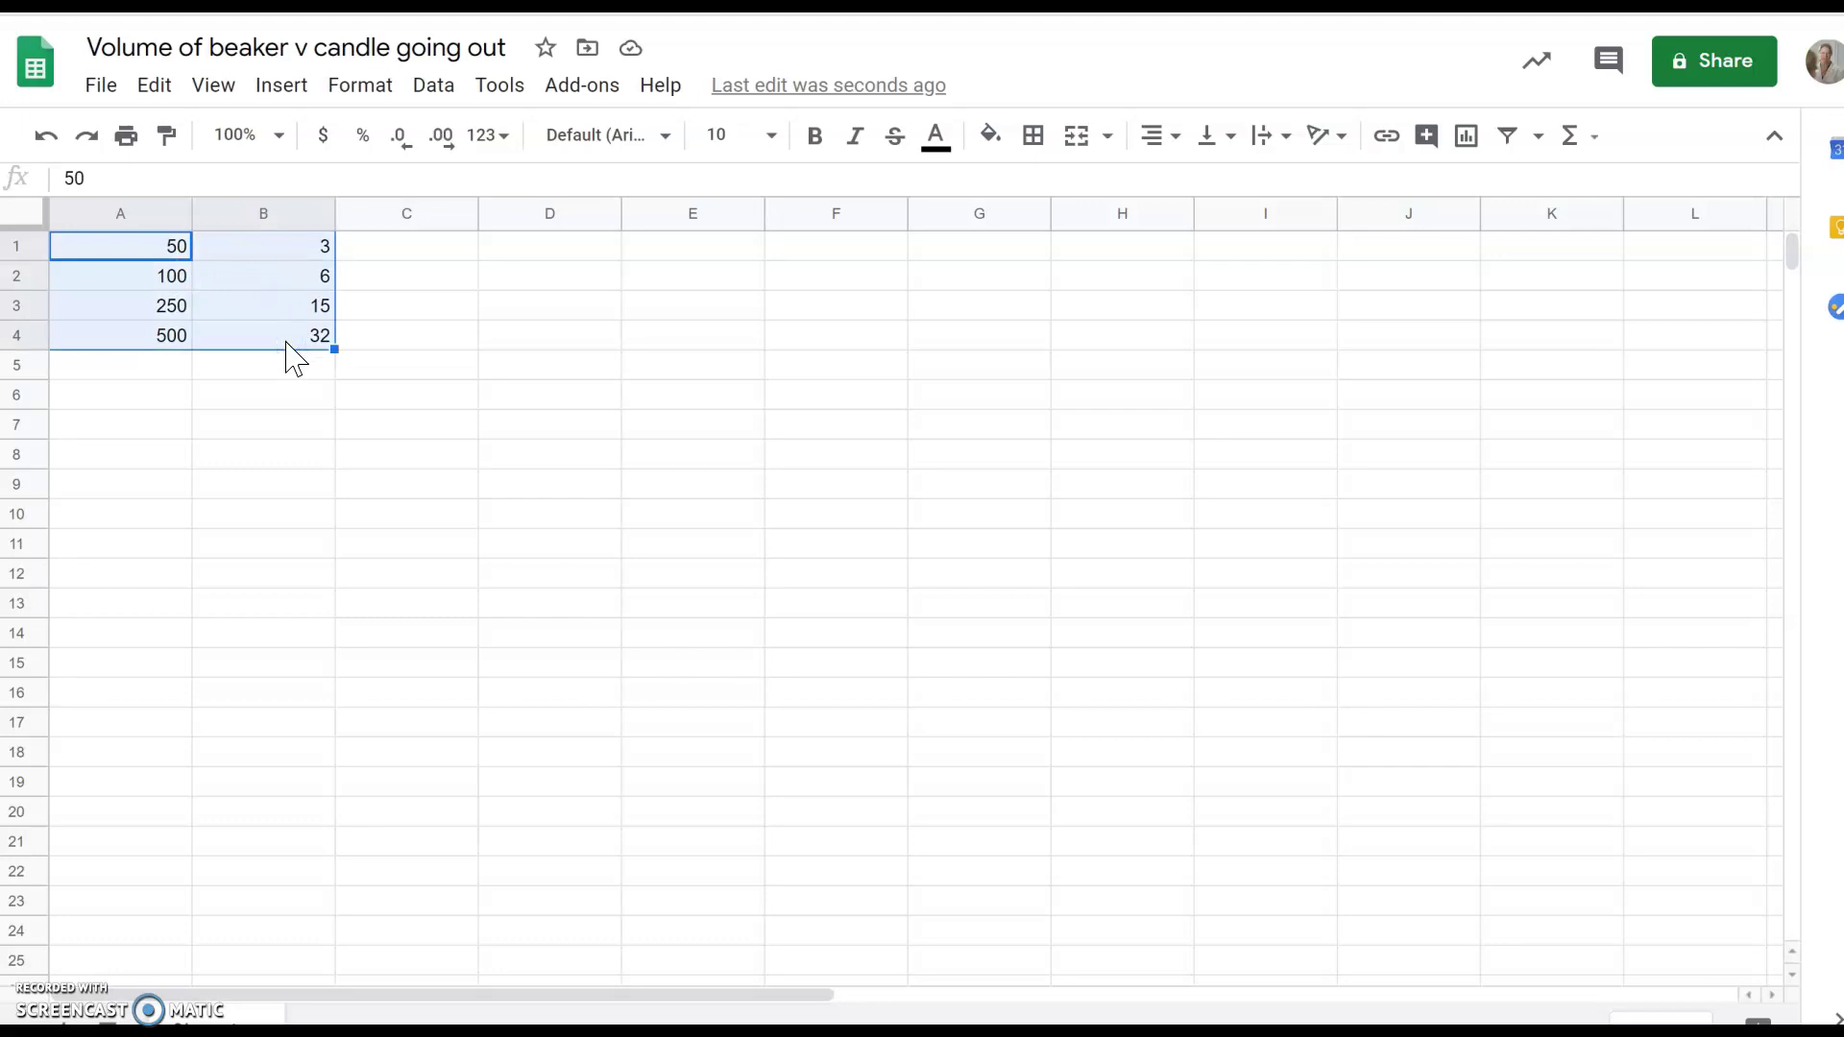
left_click(285, 92)
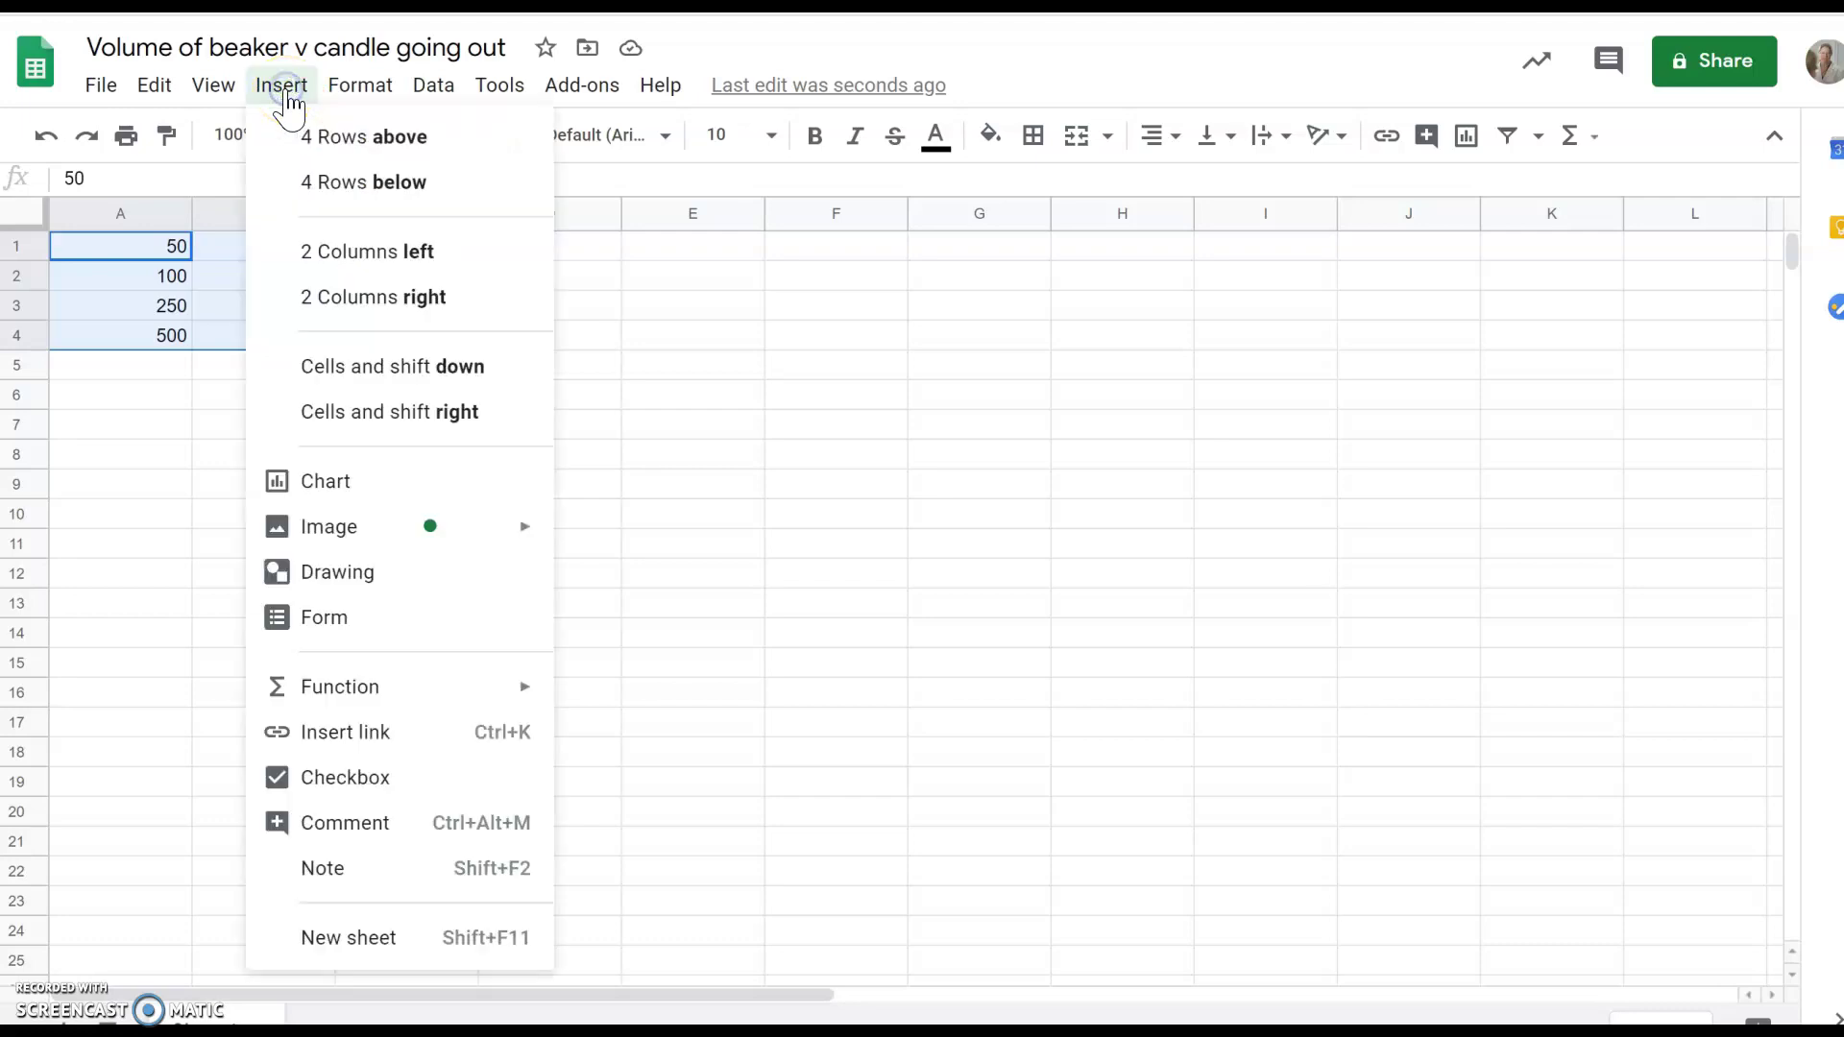
left_click(301, 485)
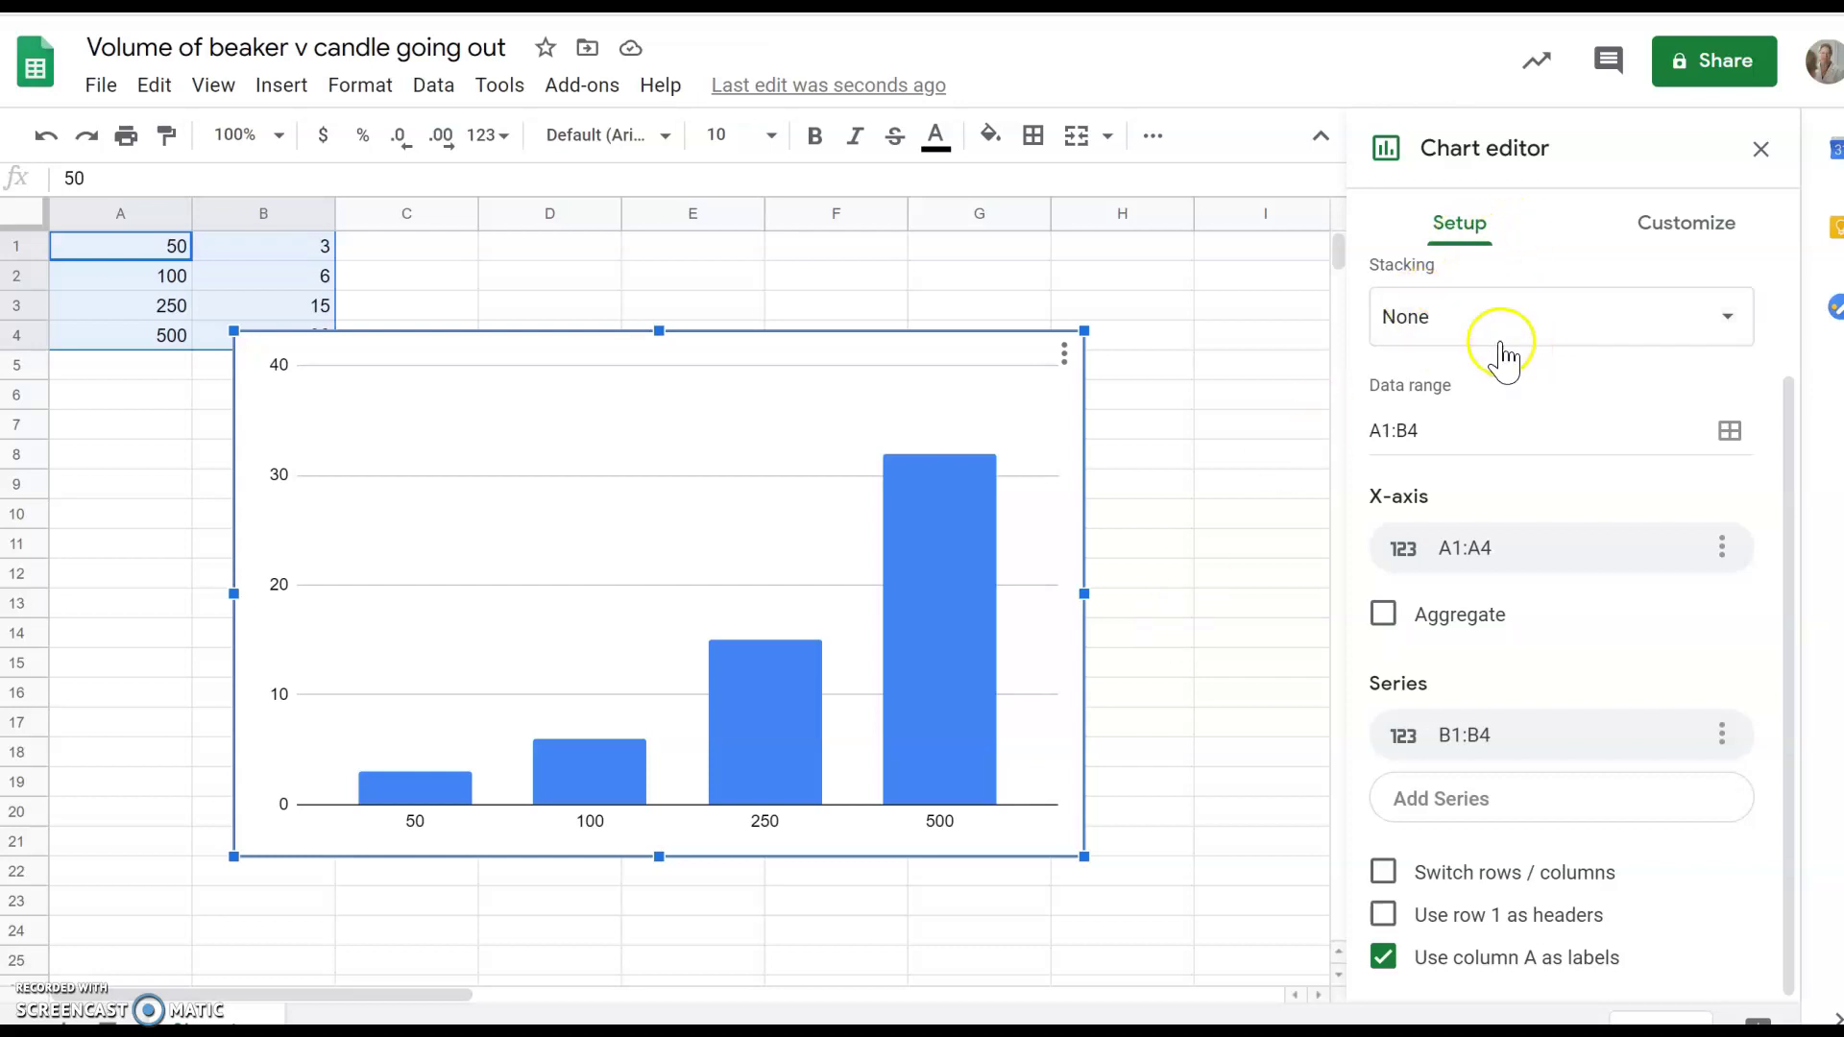
- Change the chart type to a scatter chart
scroll(1648, 360, "up", 2)
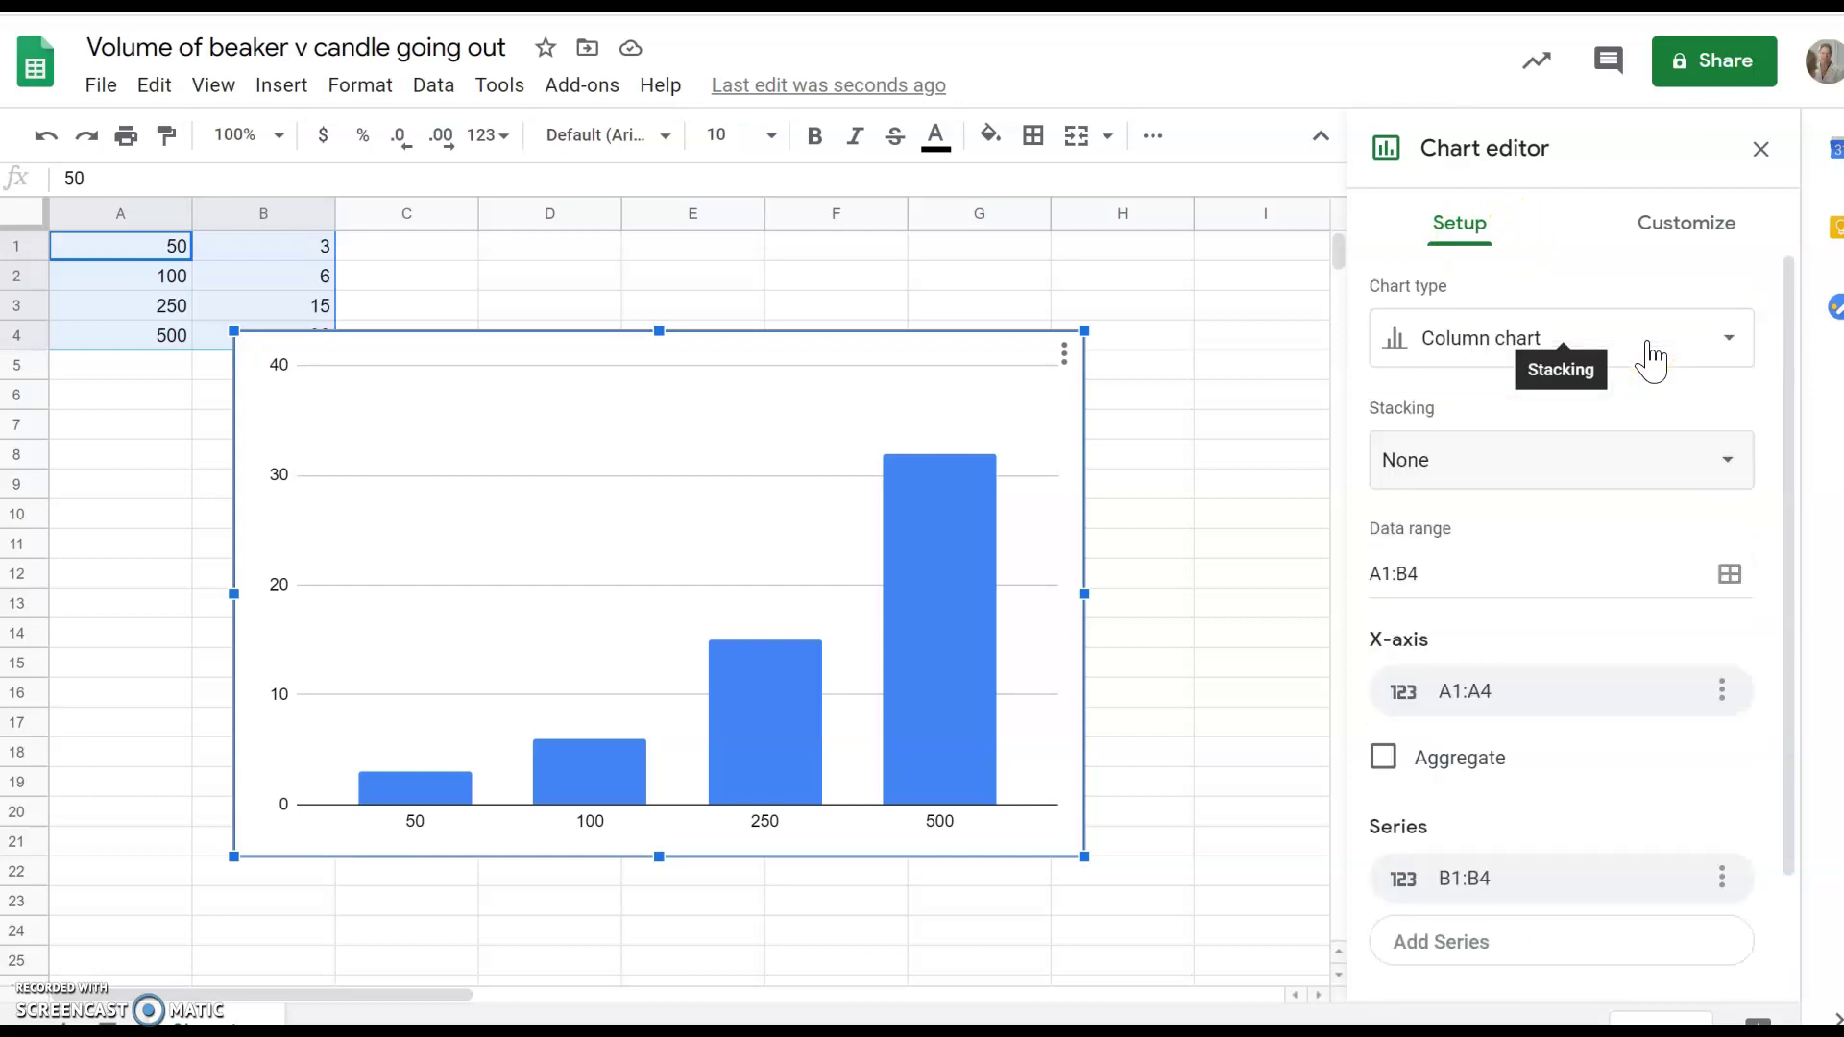
left_click(1729, 341)
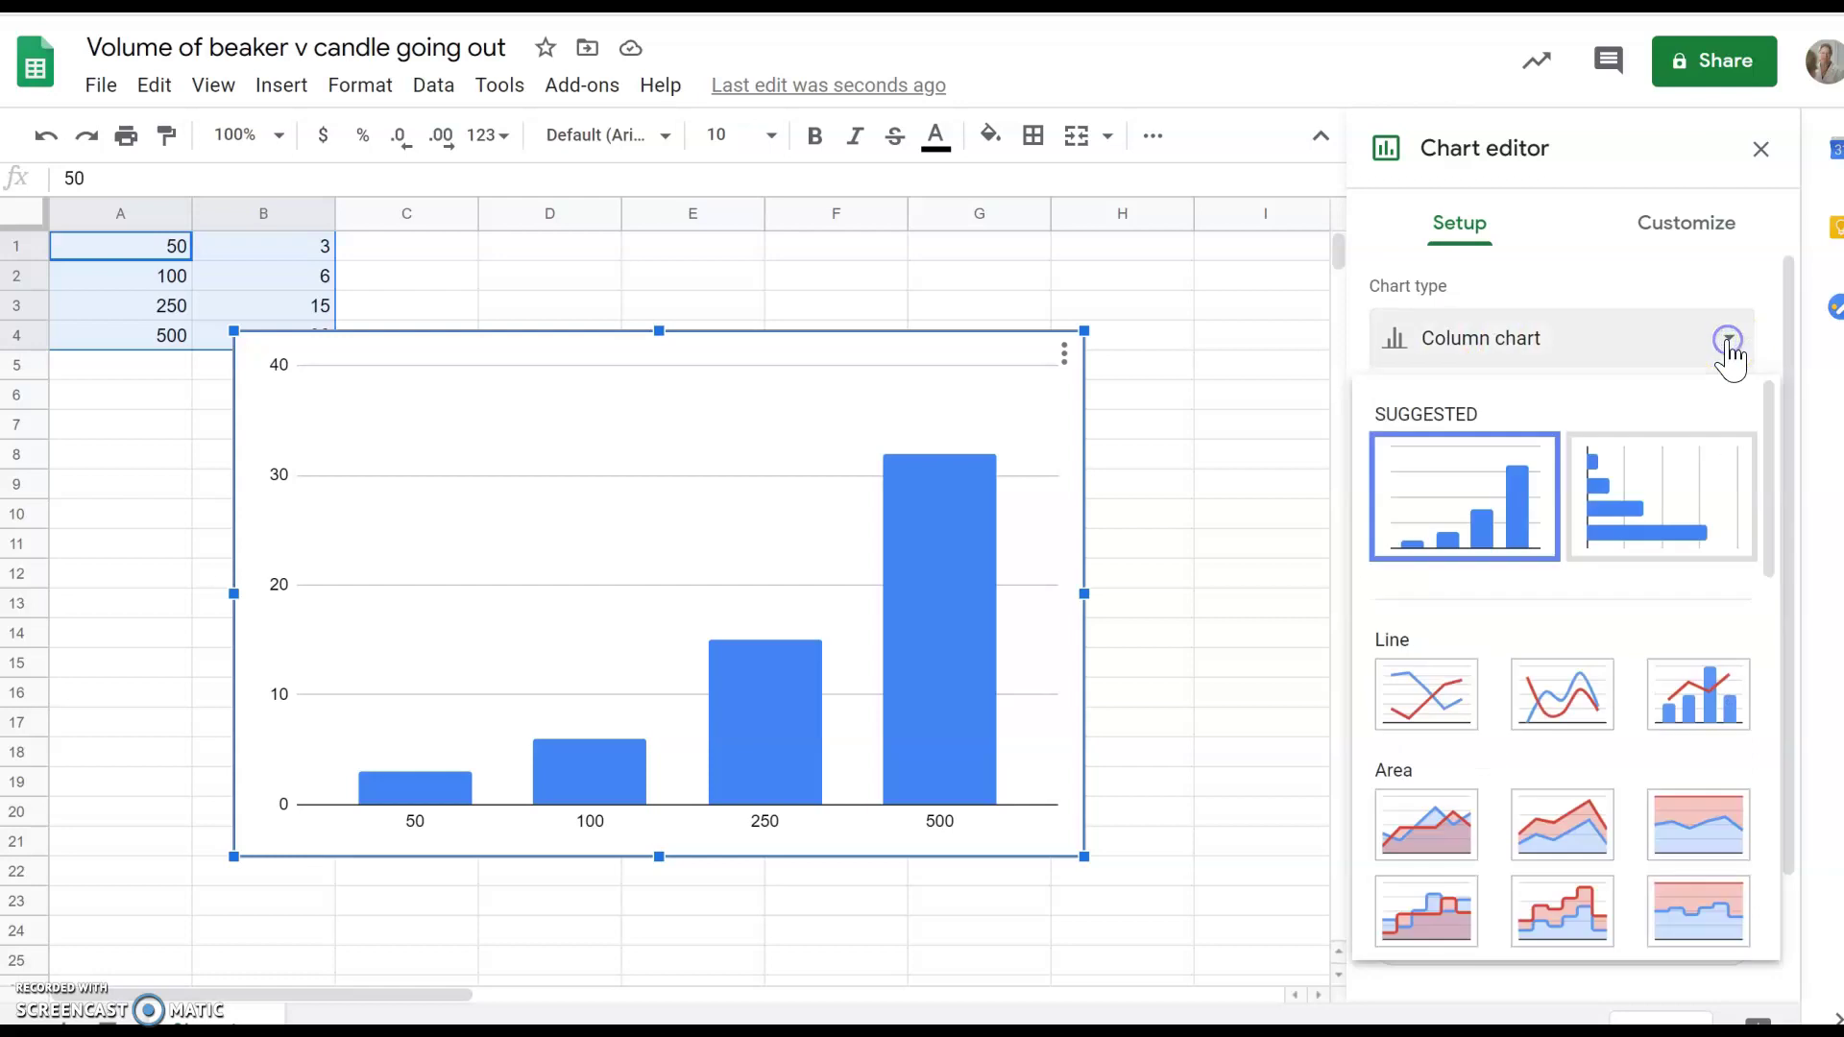
scroll(1537, 666, "down", 6)
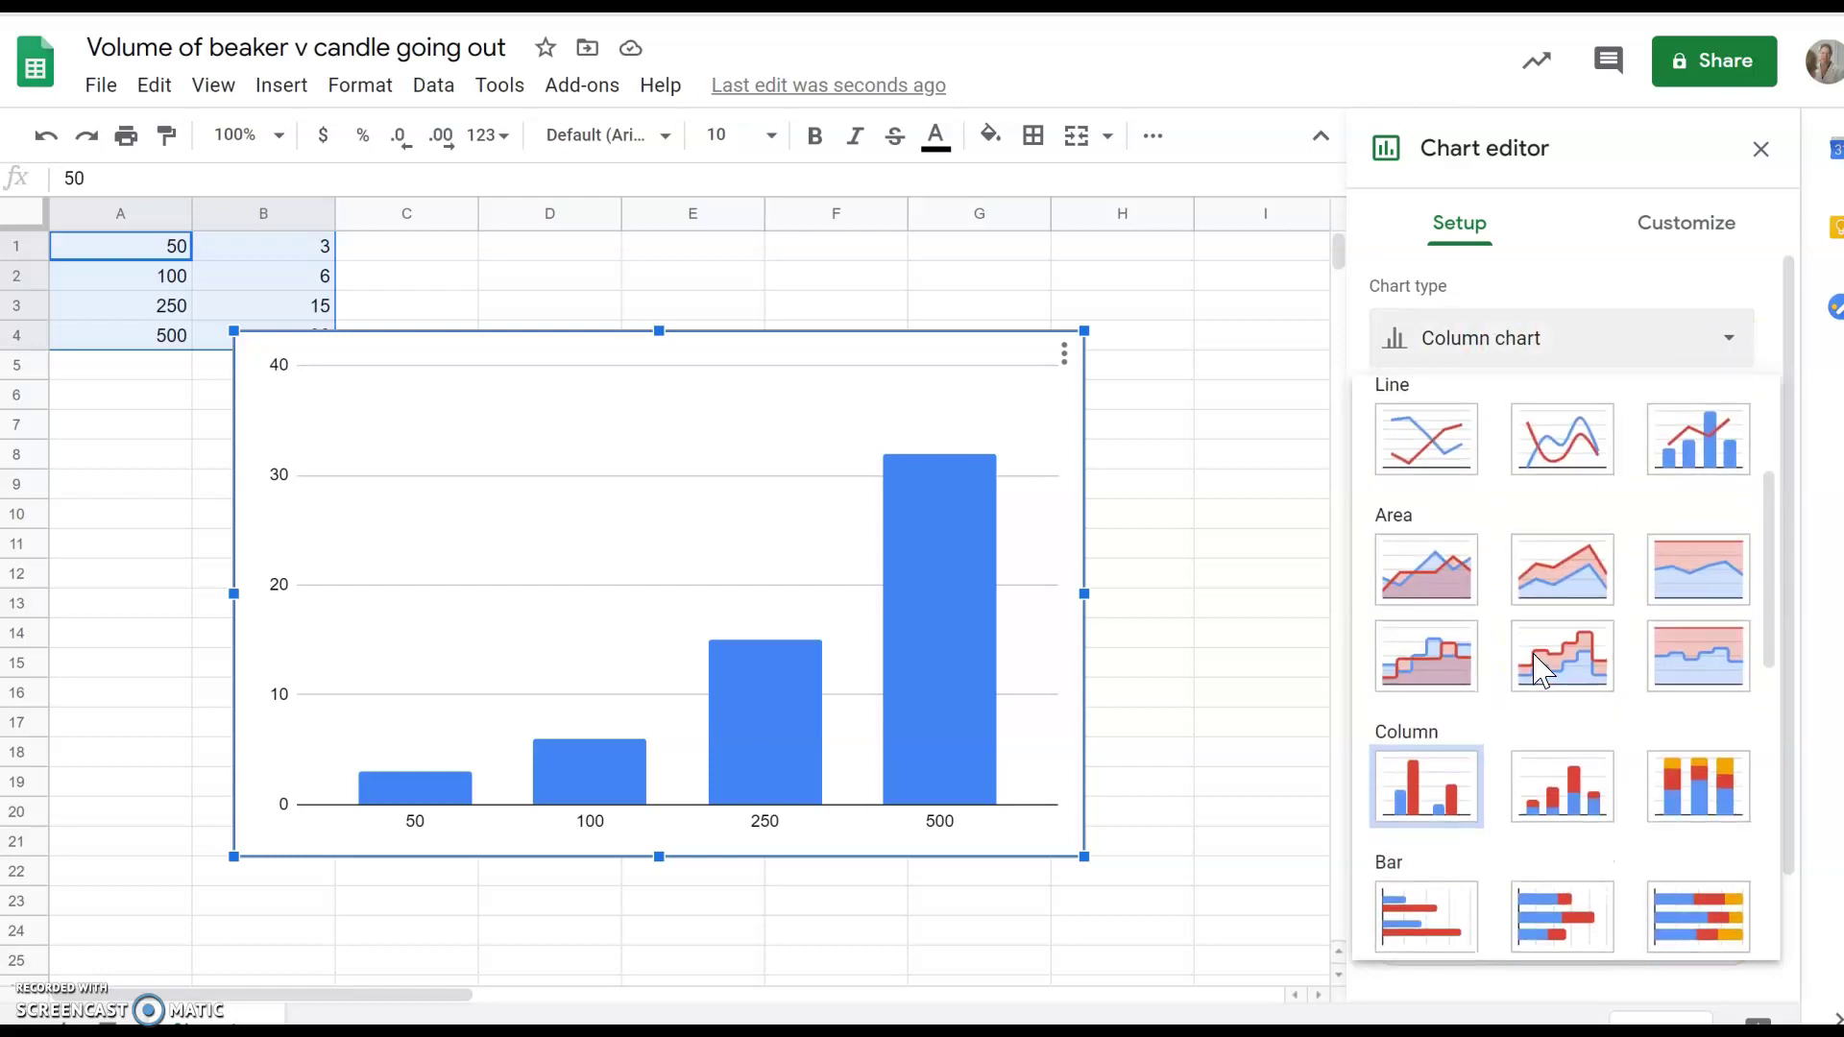
scroll(1537, 666, "down", 2)
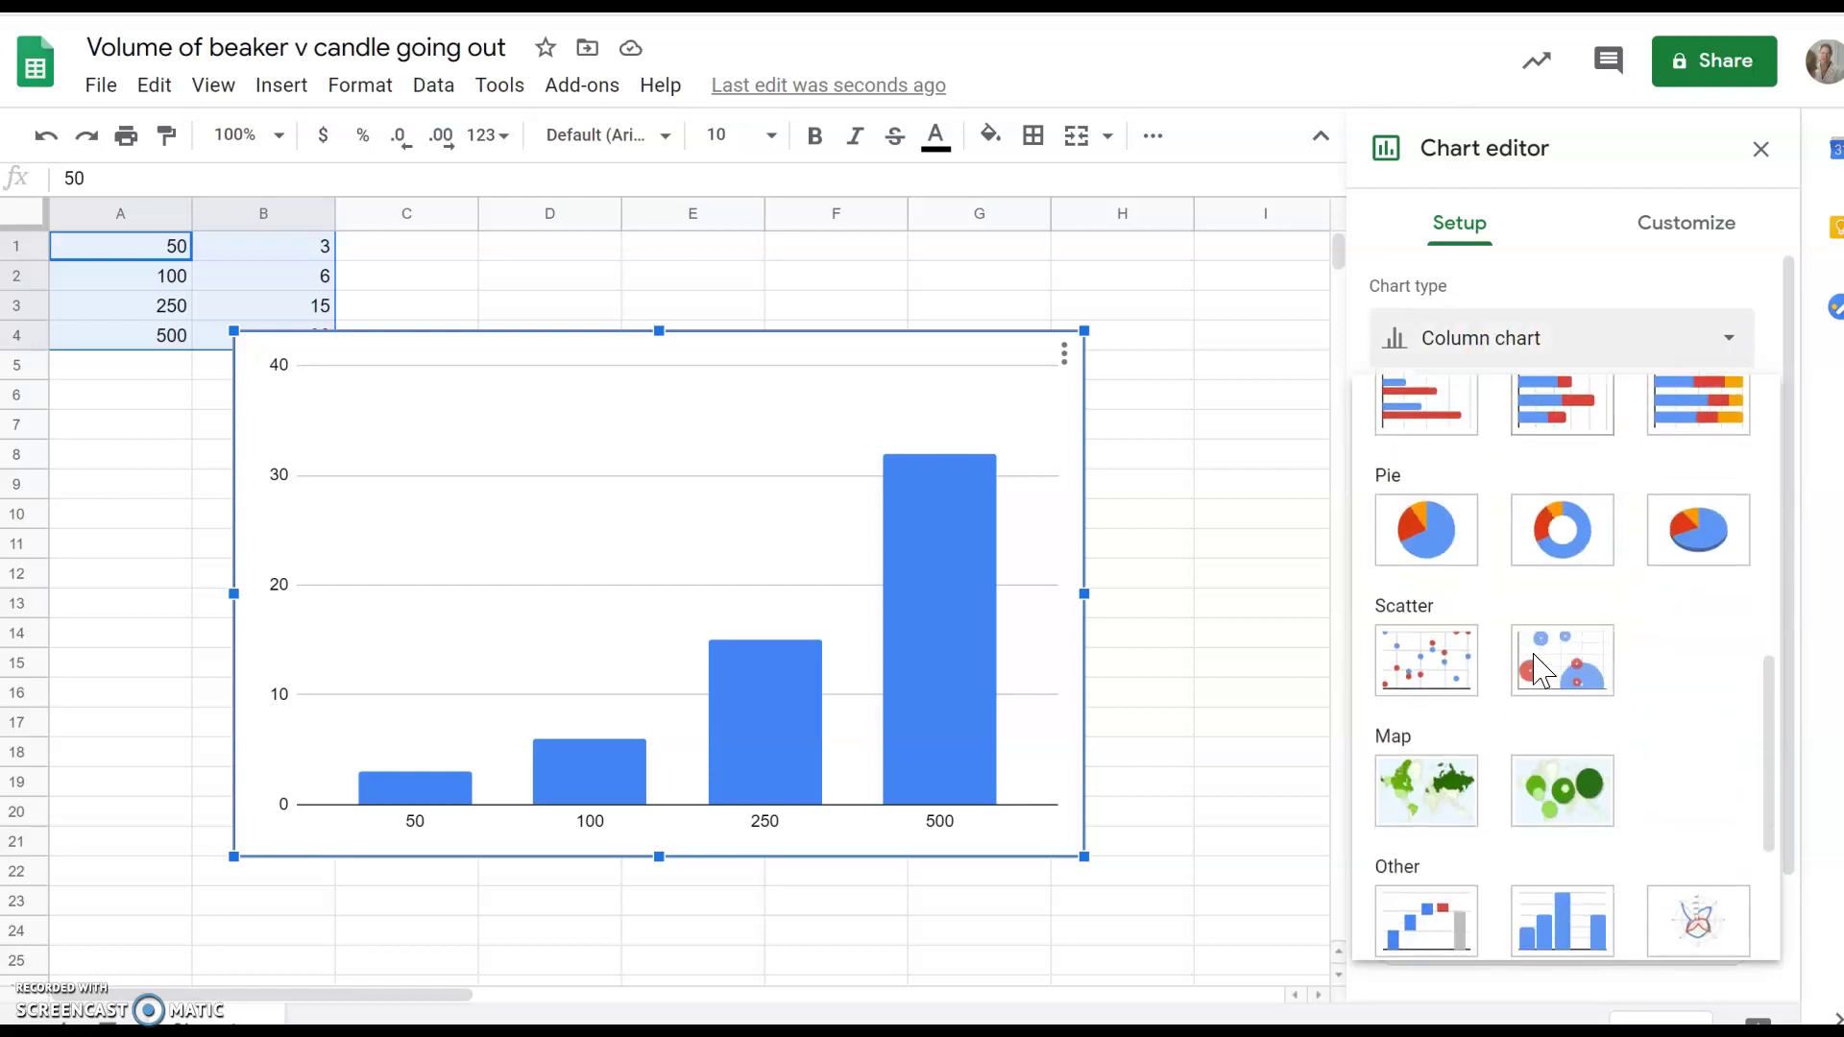
left_click(1428, 653)
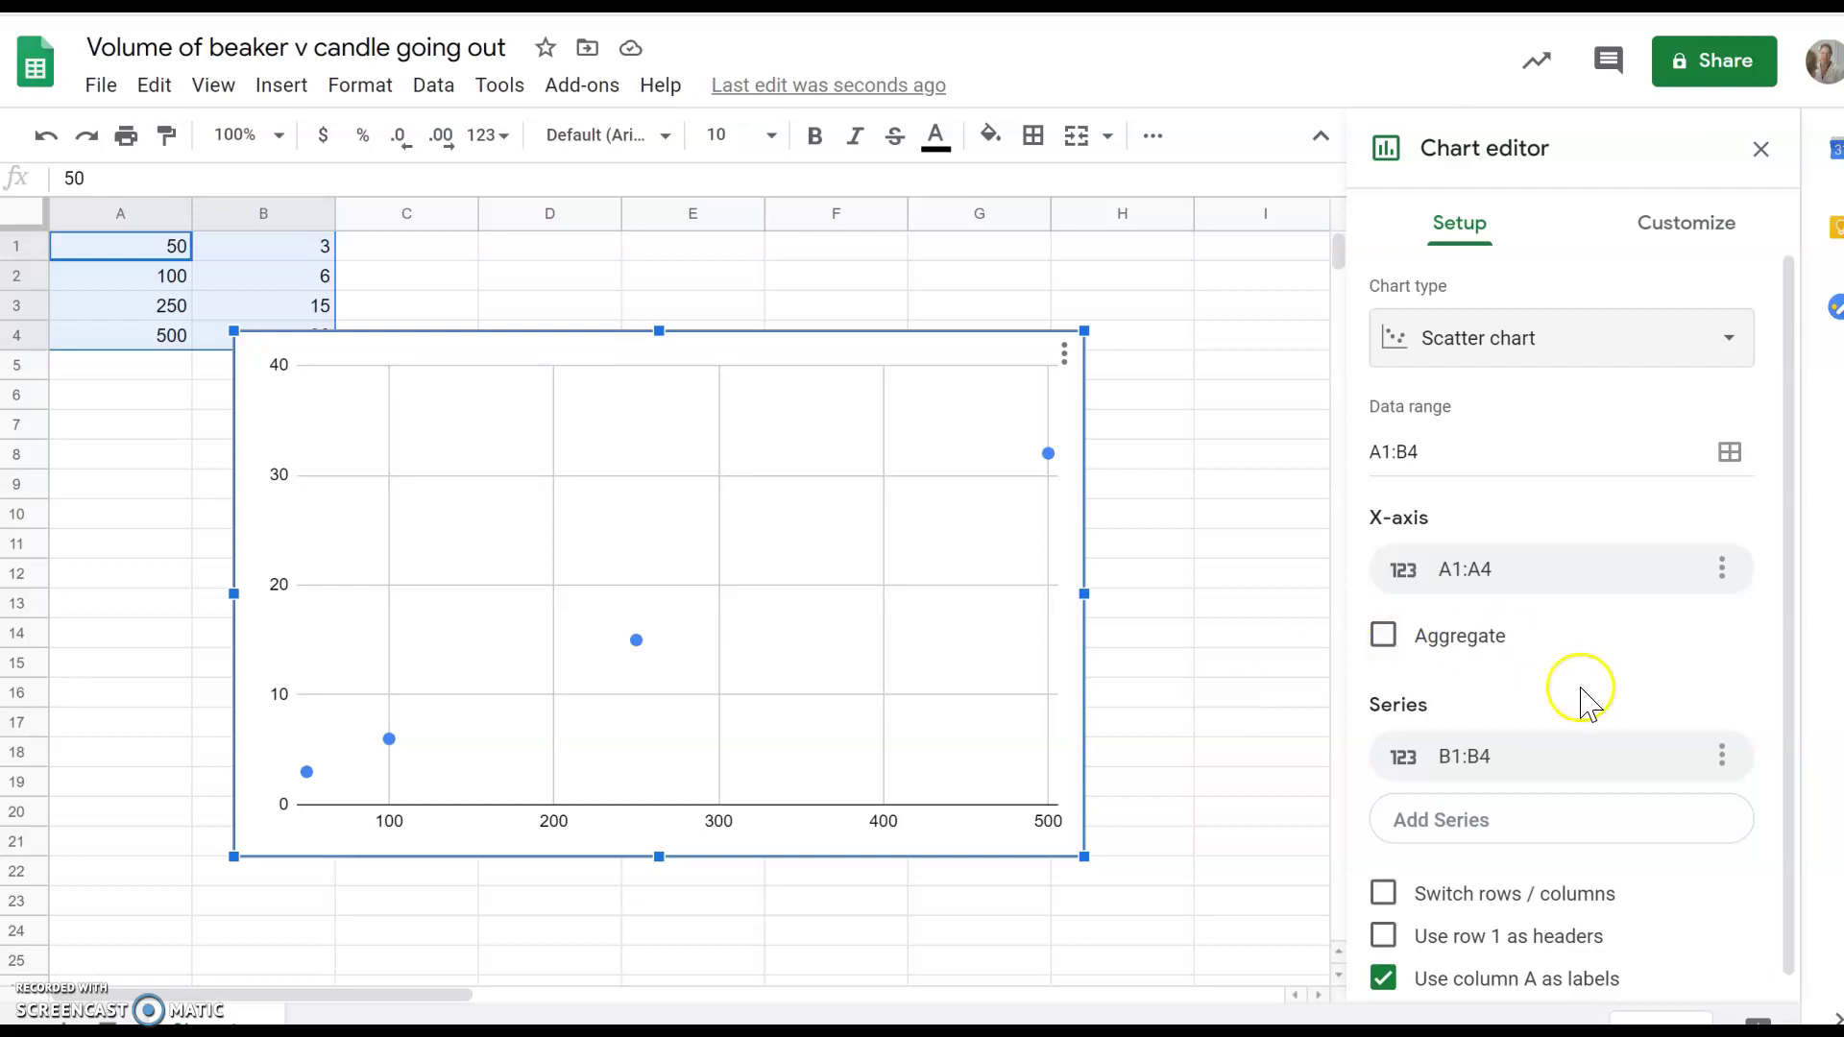
- Add a trendline to the scatter chart's data series
scroll(1600, 706, "down", 1)
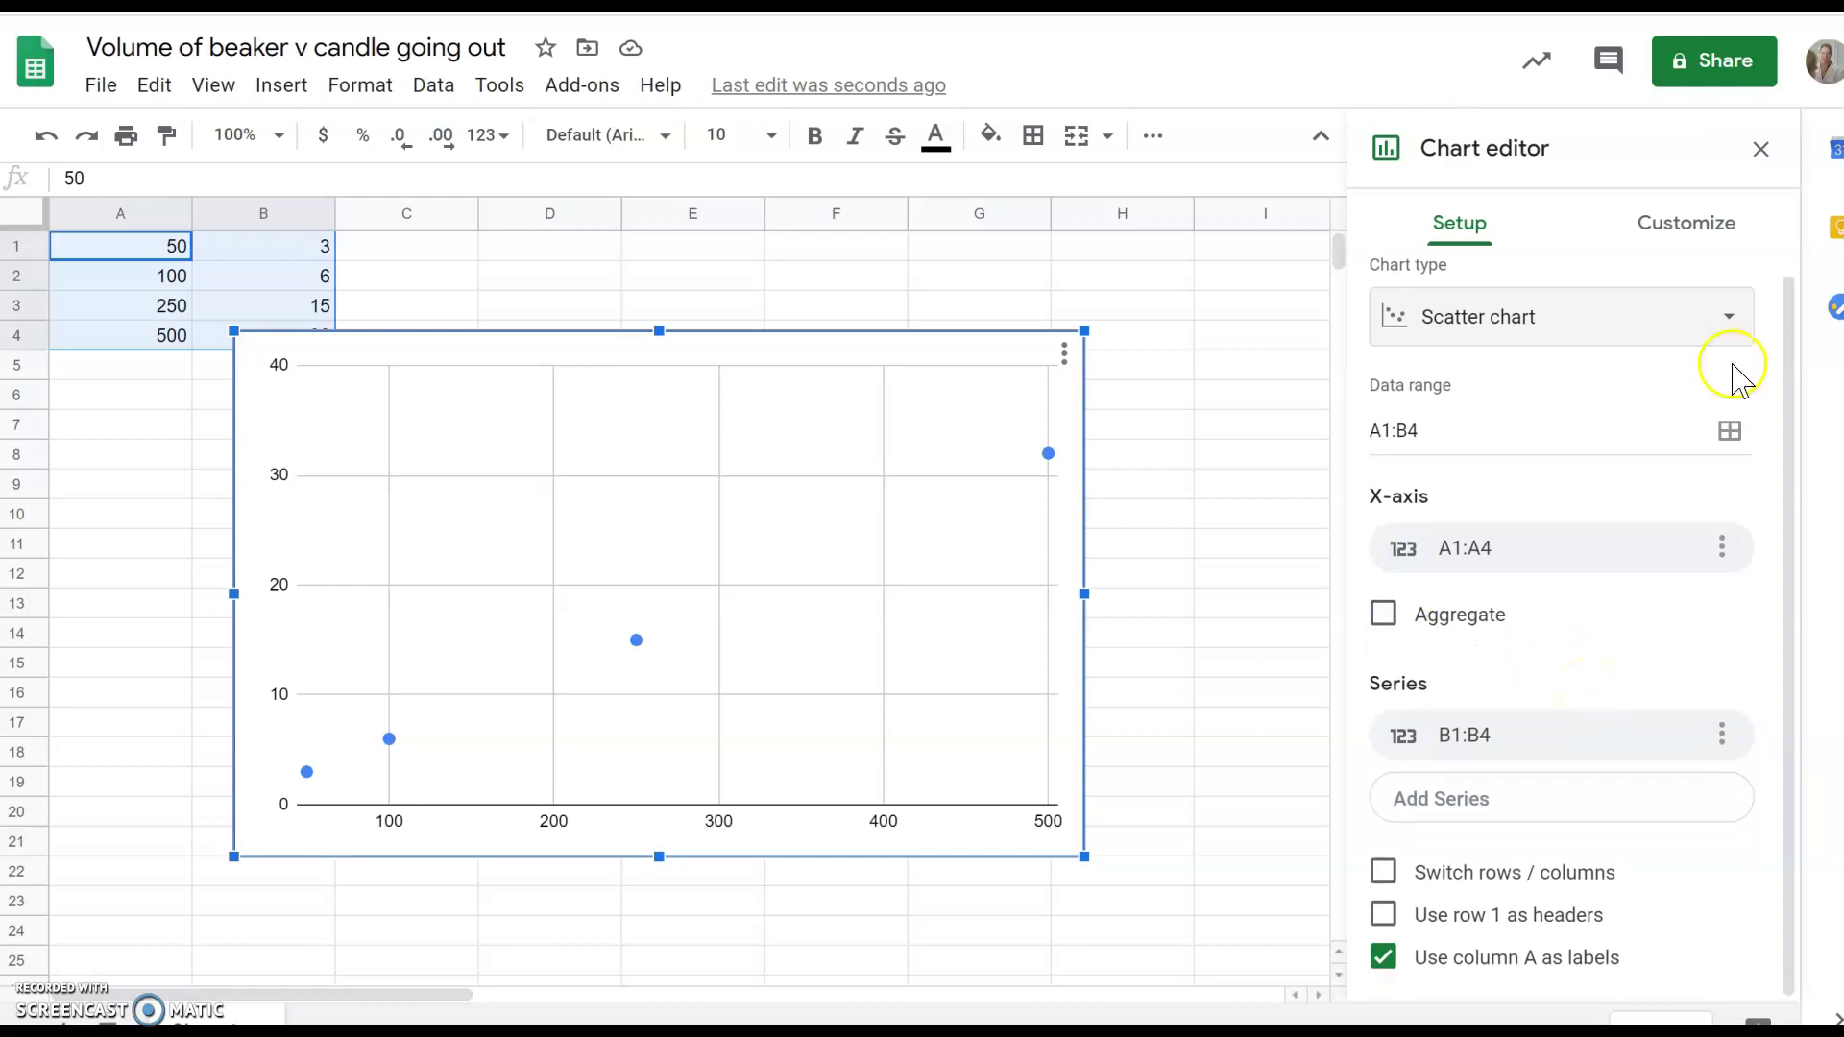
left_click(1673, 240)
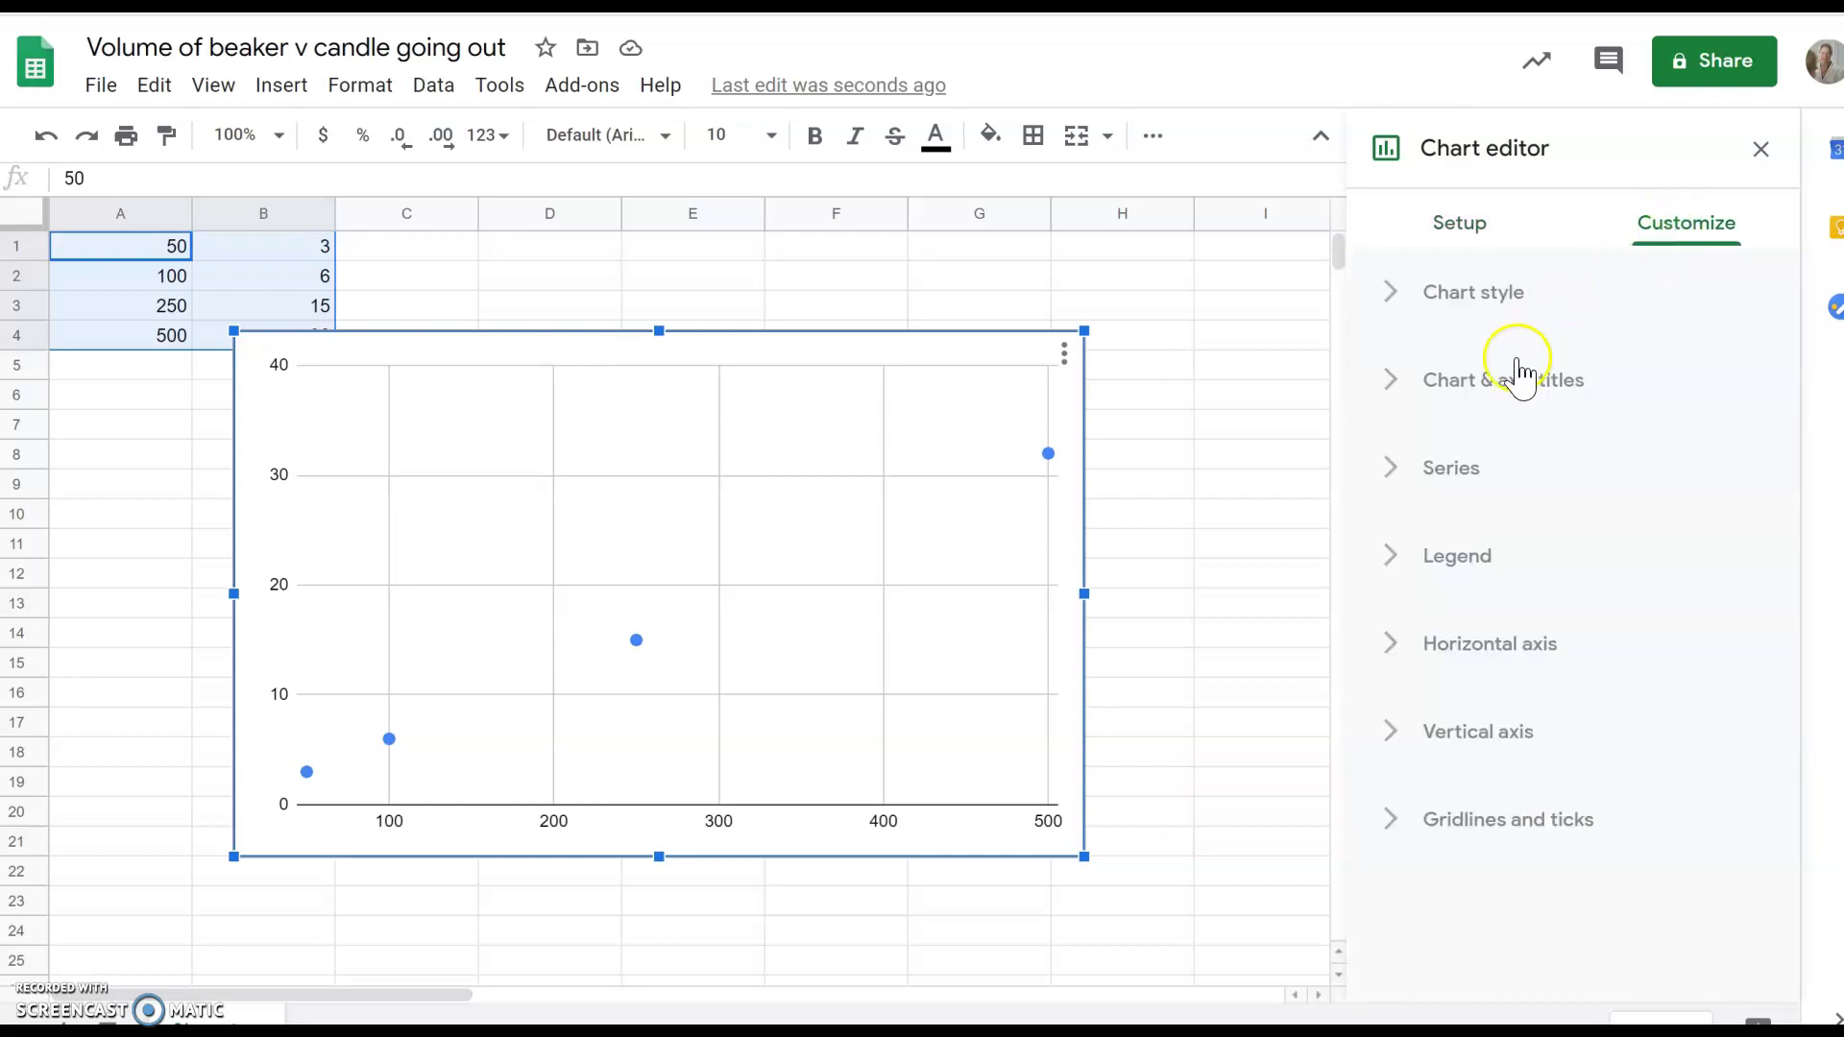
left_click(1462, 476)
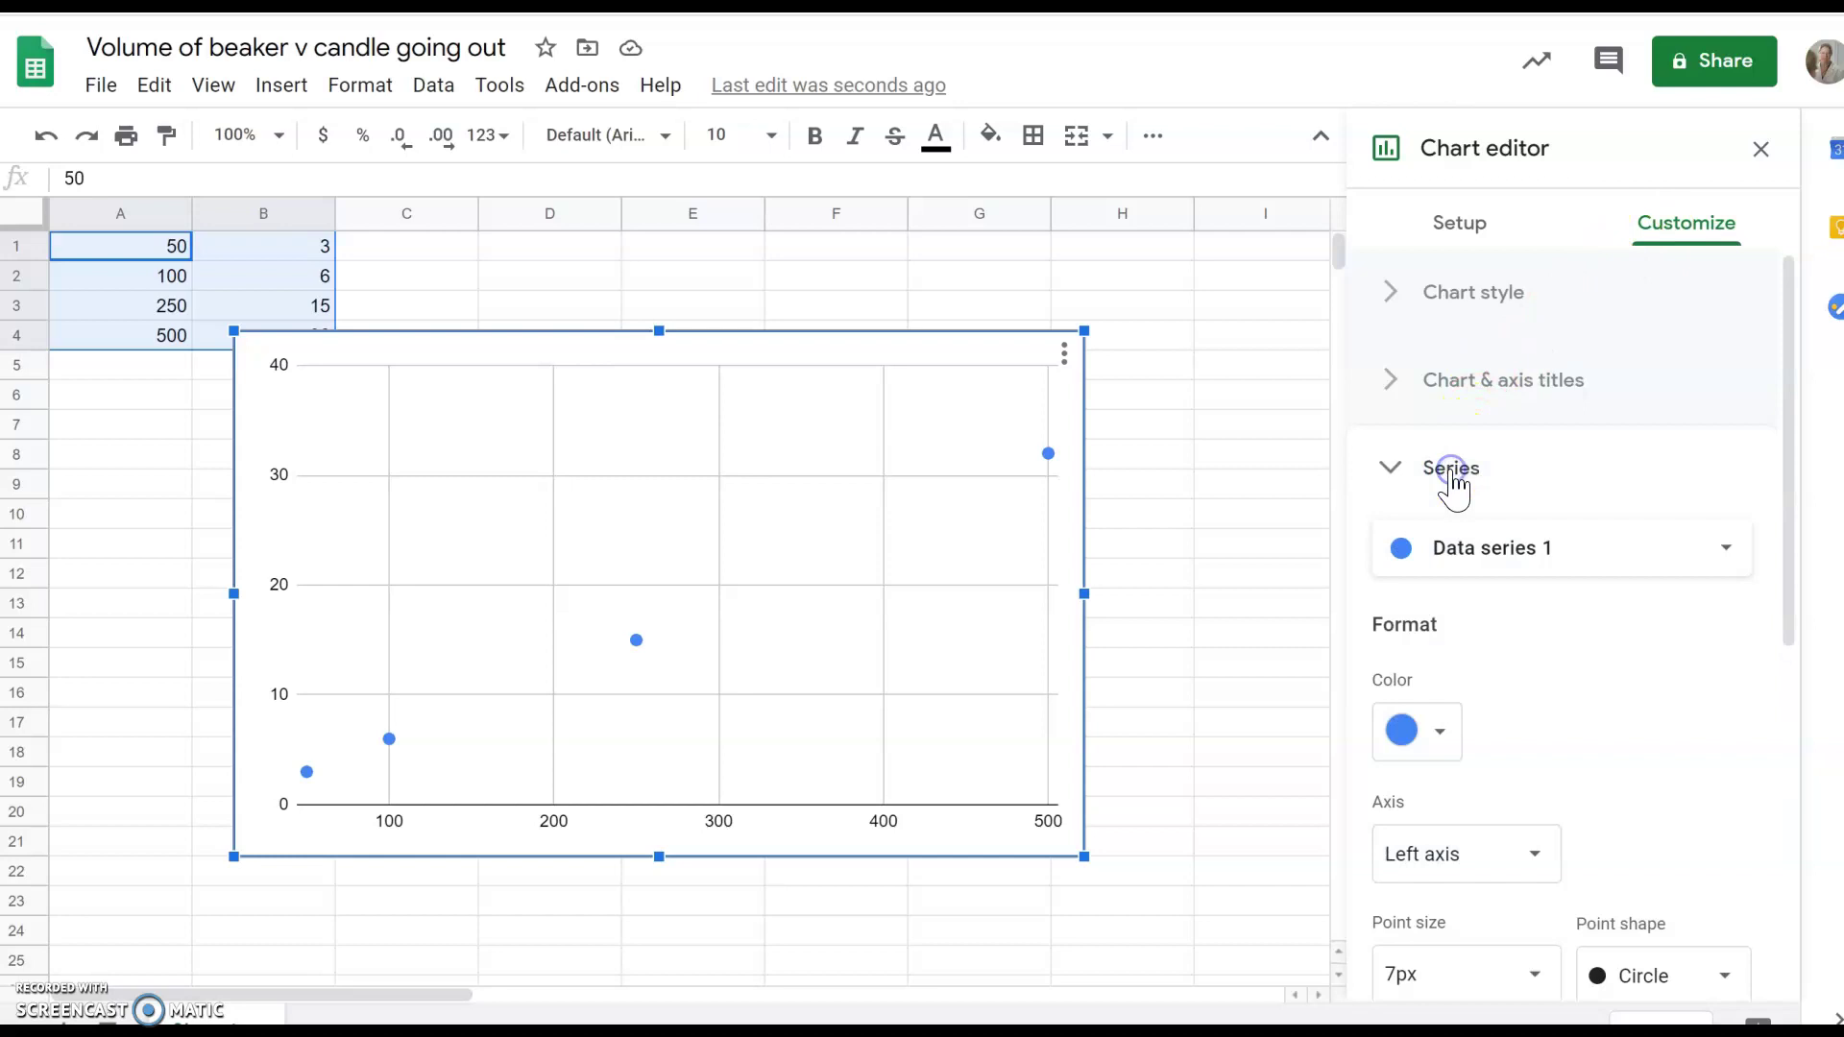
scroll(1598, 734, "down", 5)
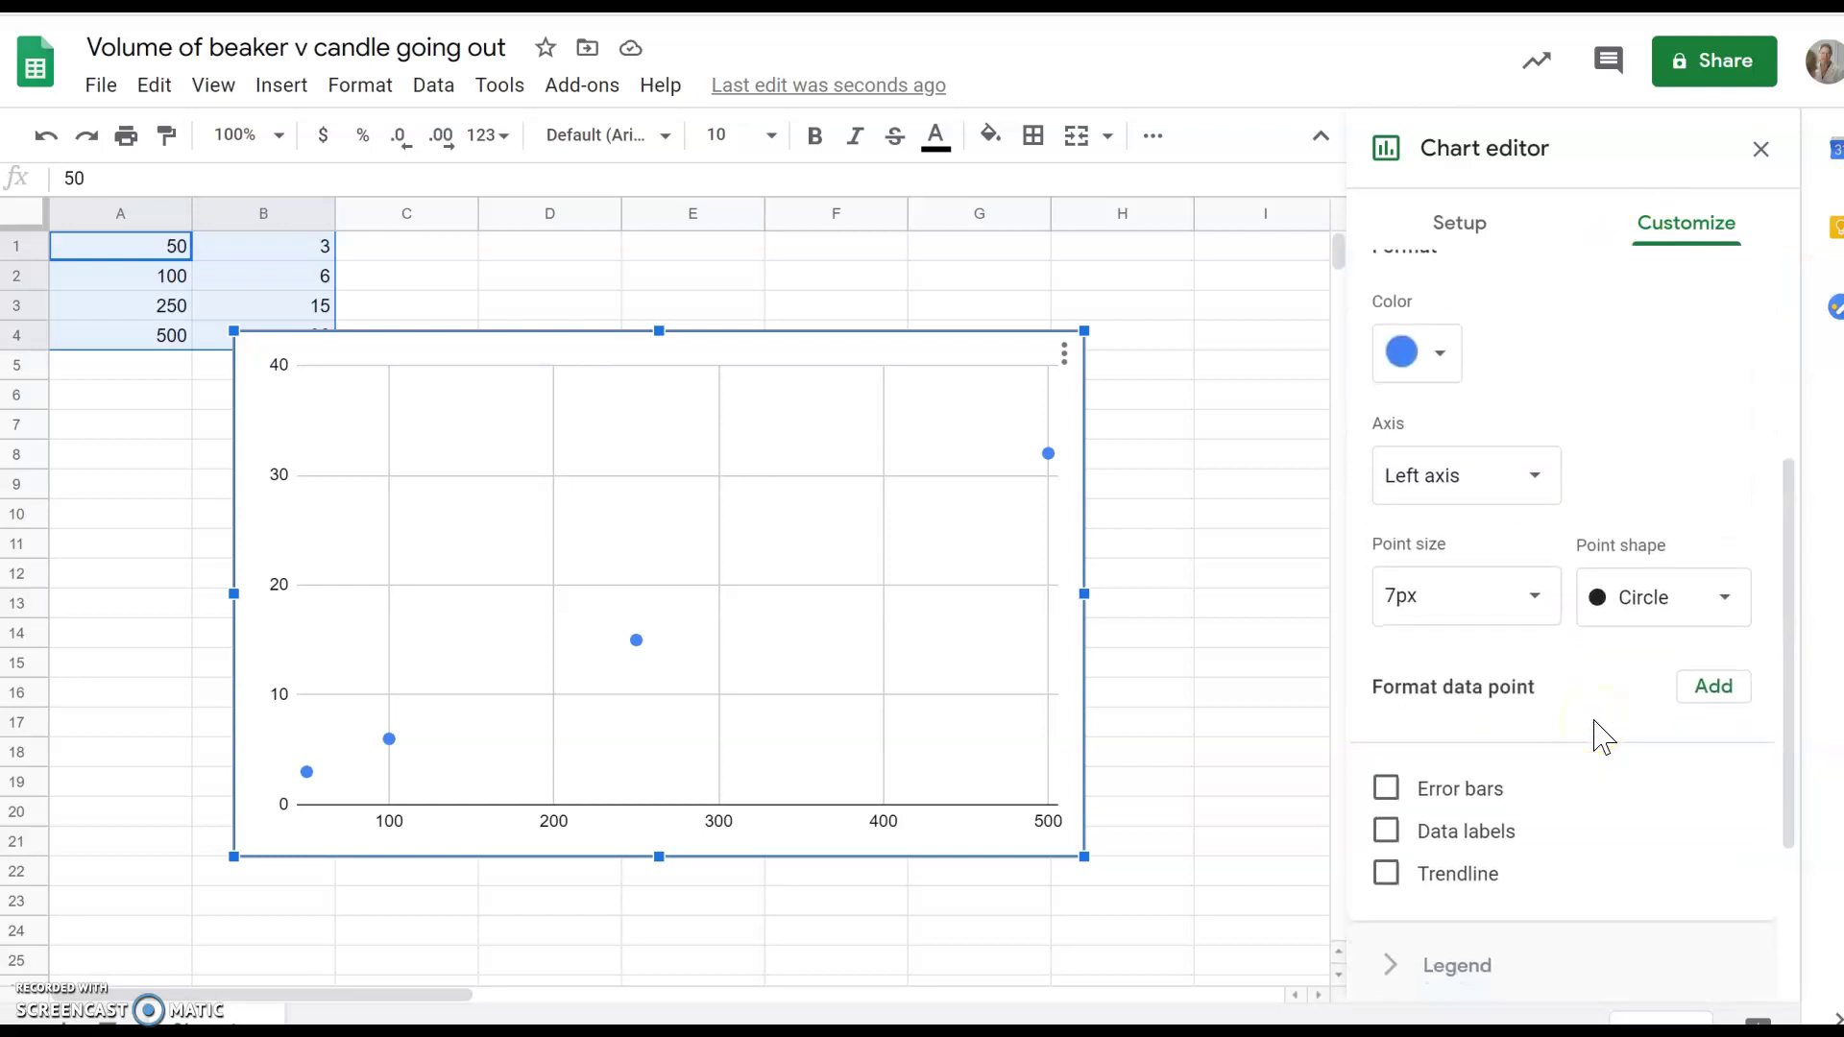
left_click(1385, 774)
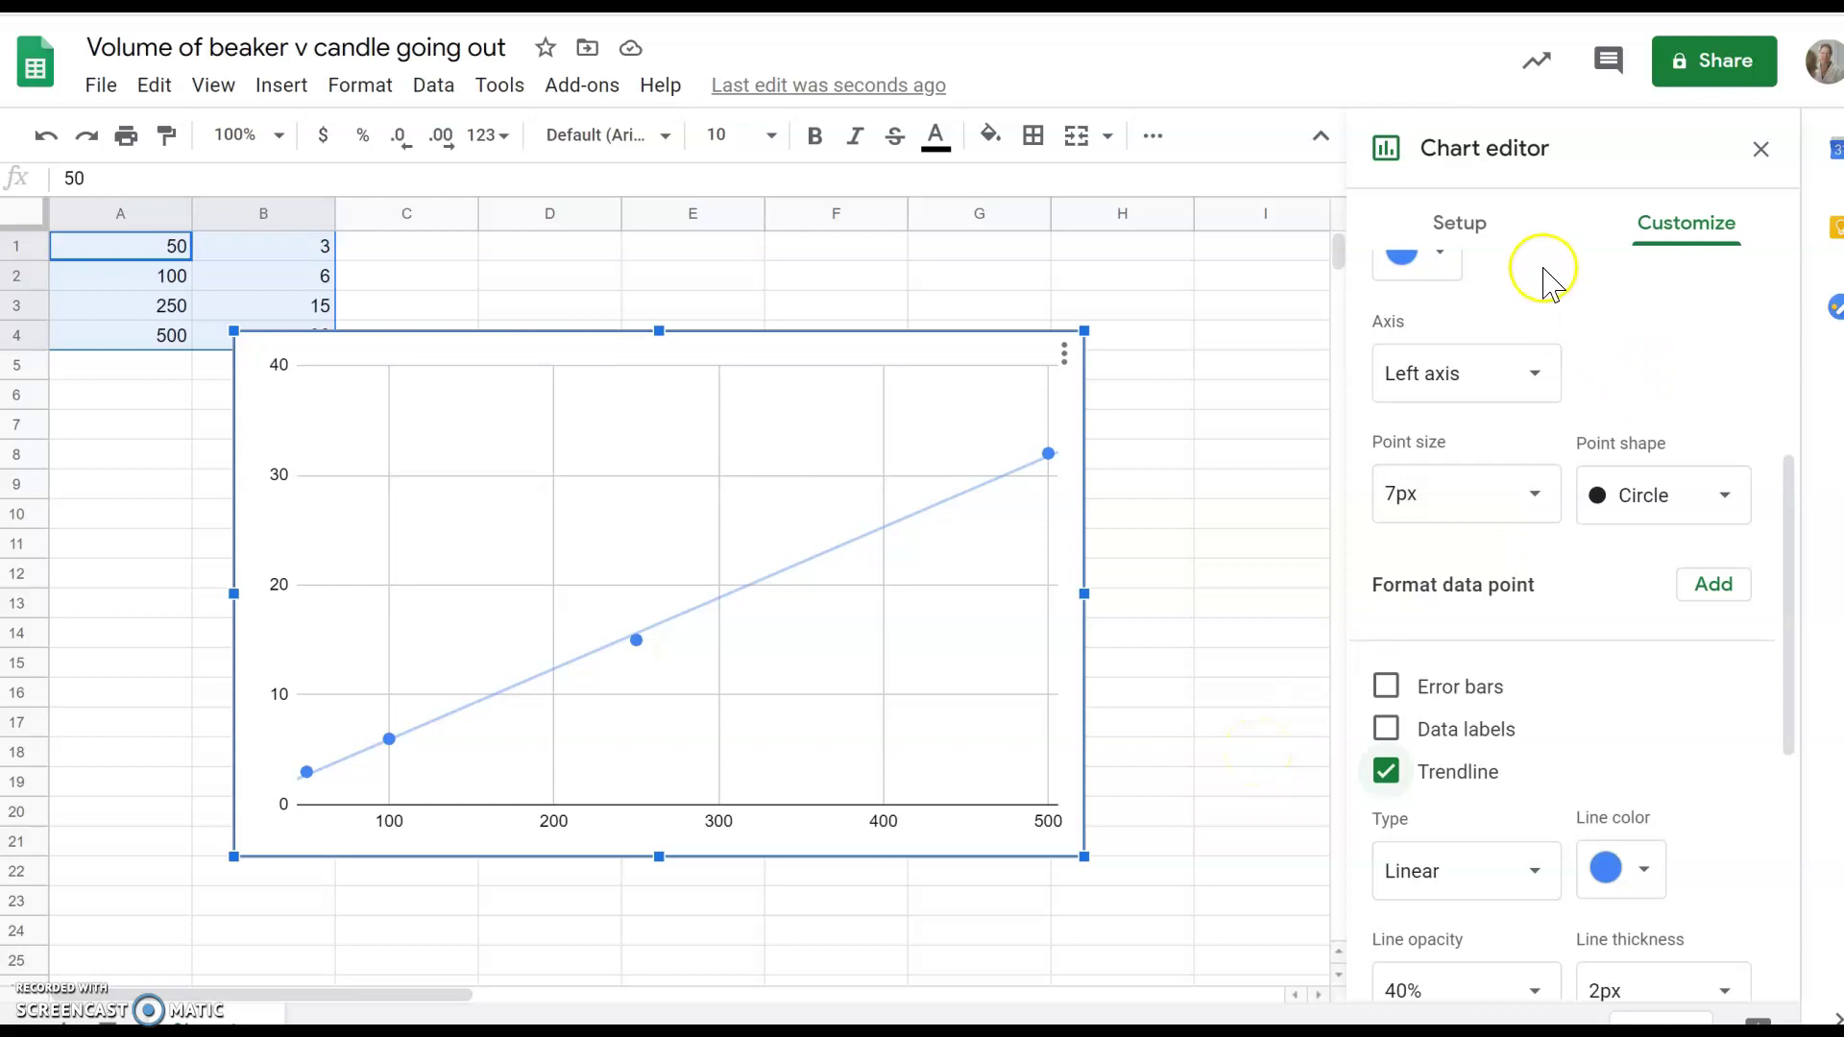
left_click(1458, 230)
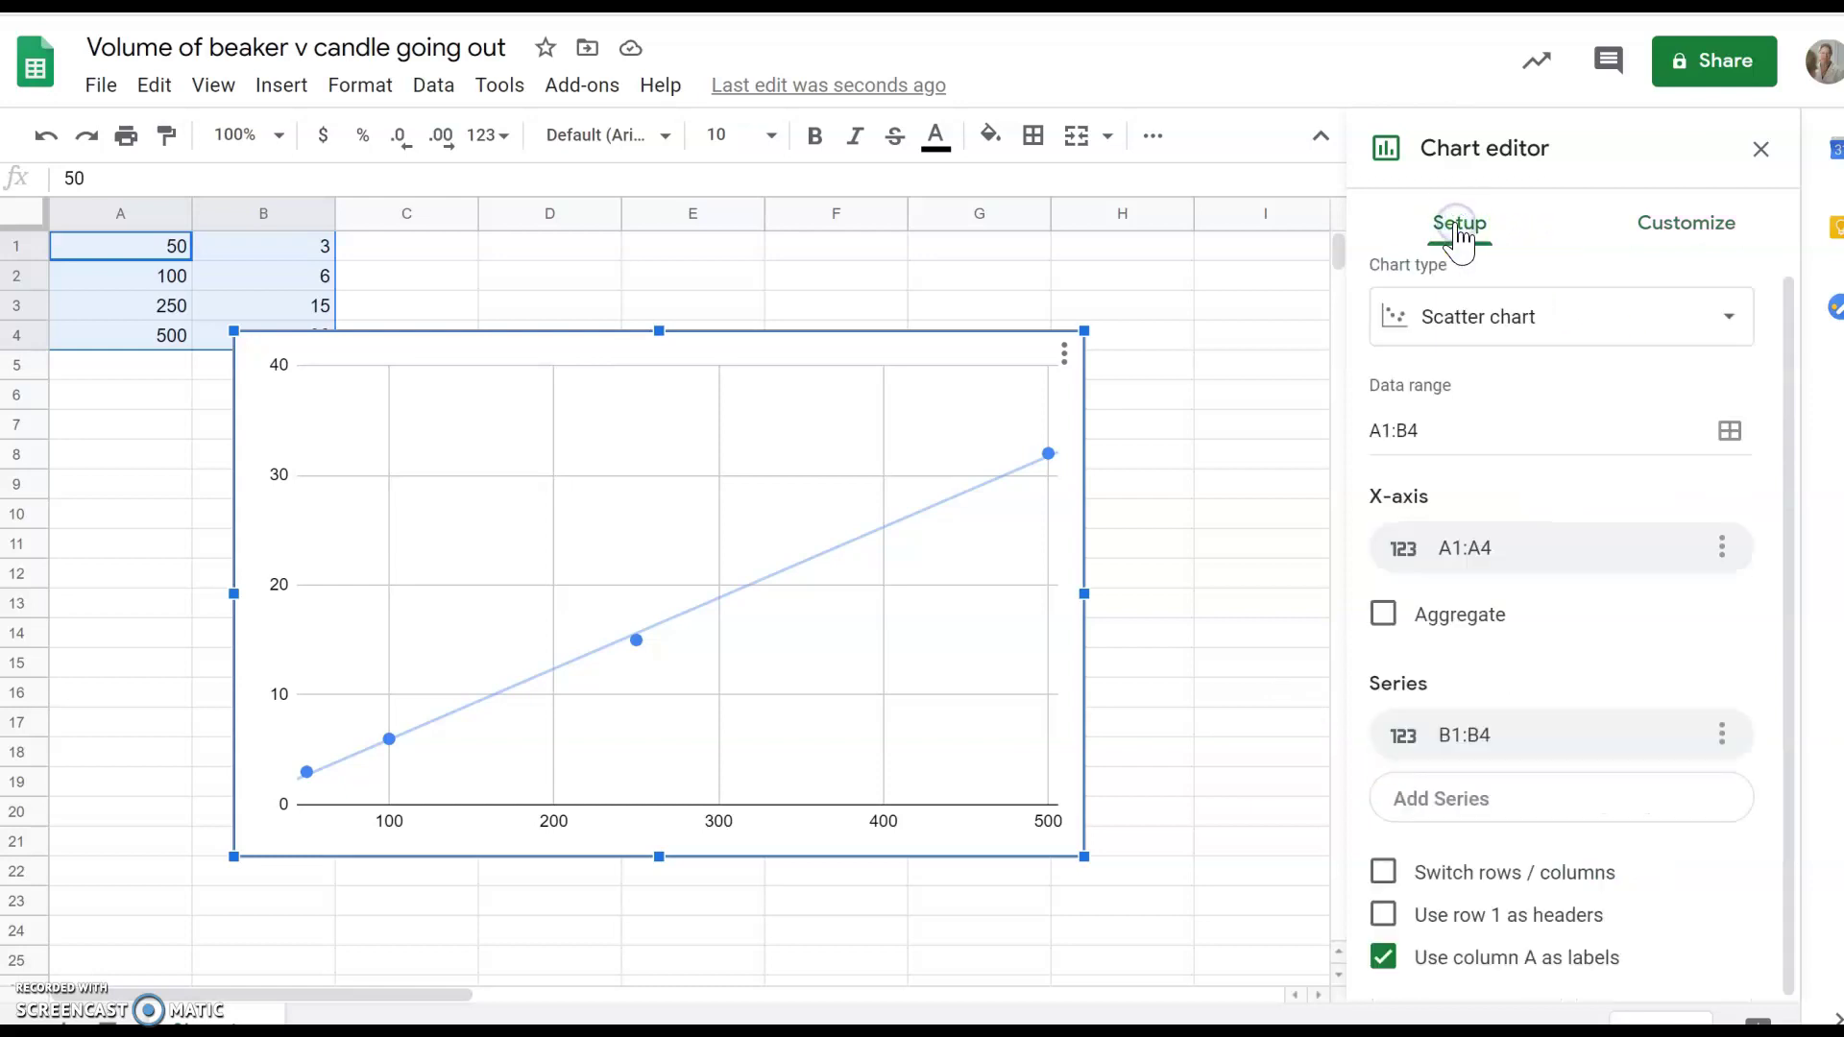
scroll(1563, 480, "up", 1)
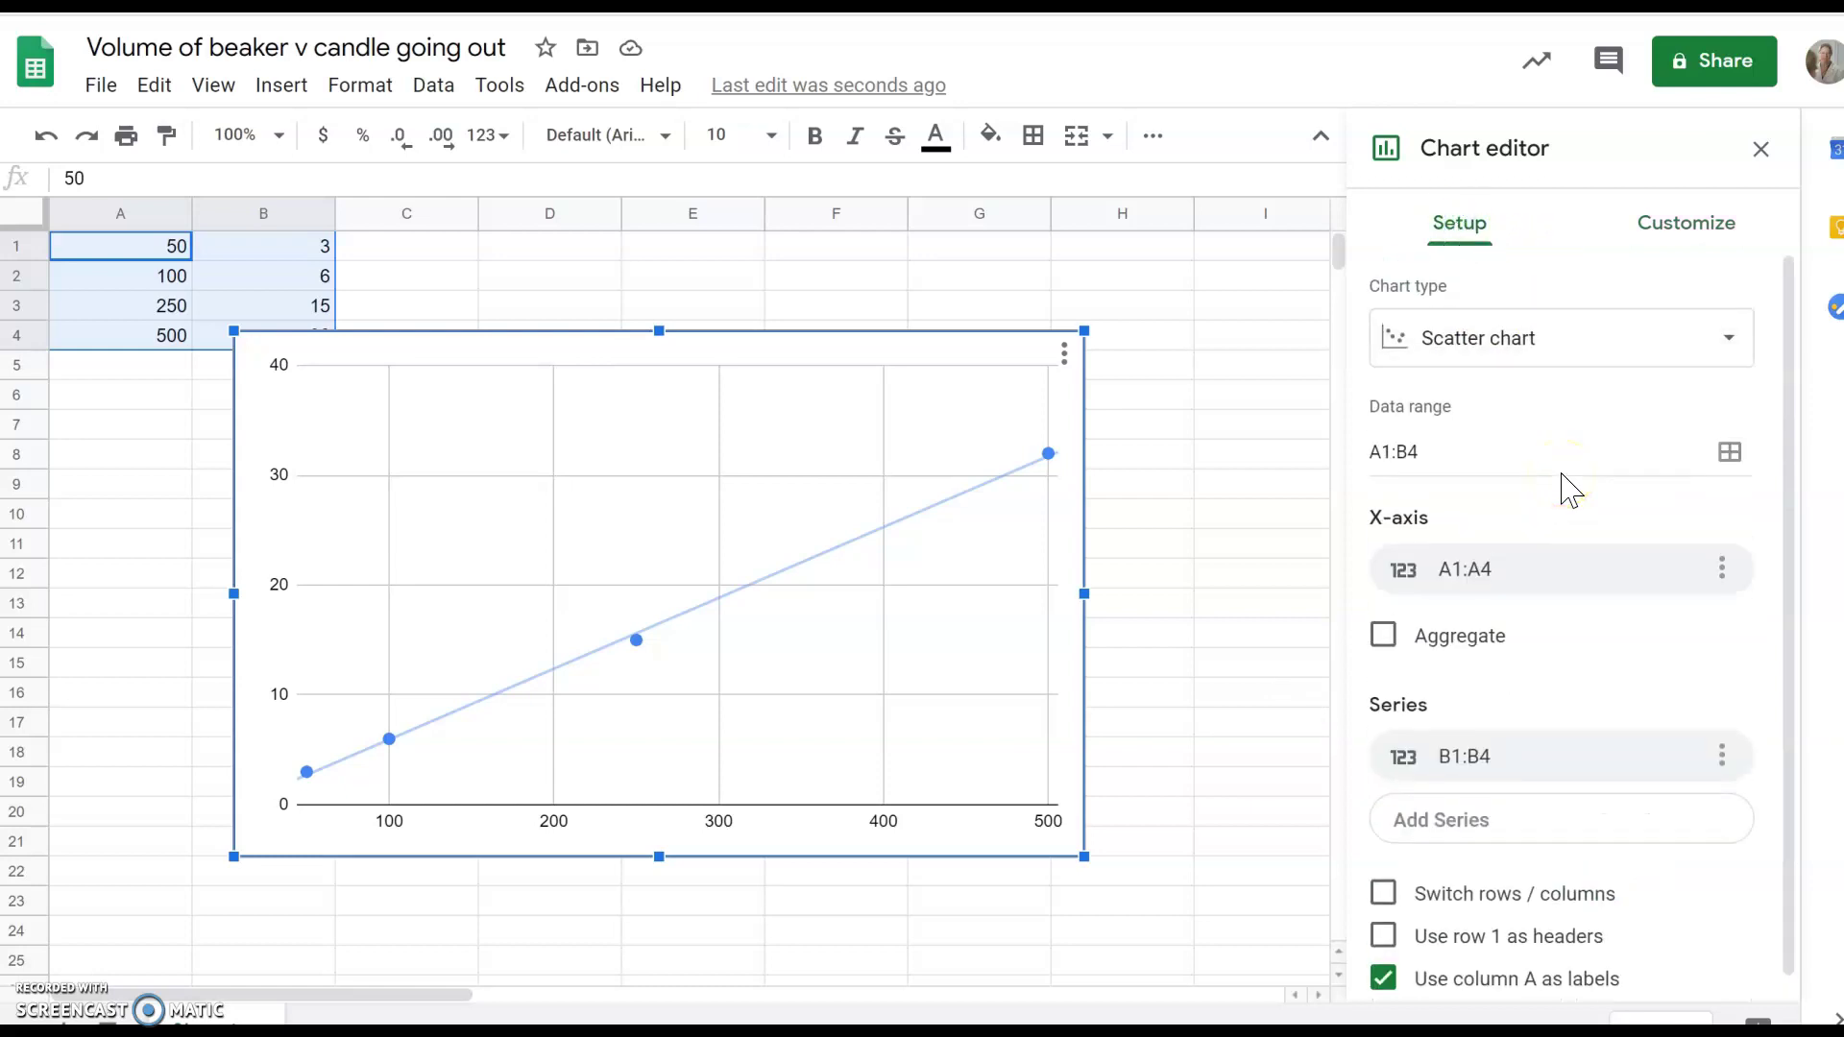
scroll(1563, 485, "down", 1)
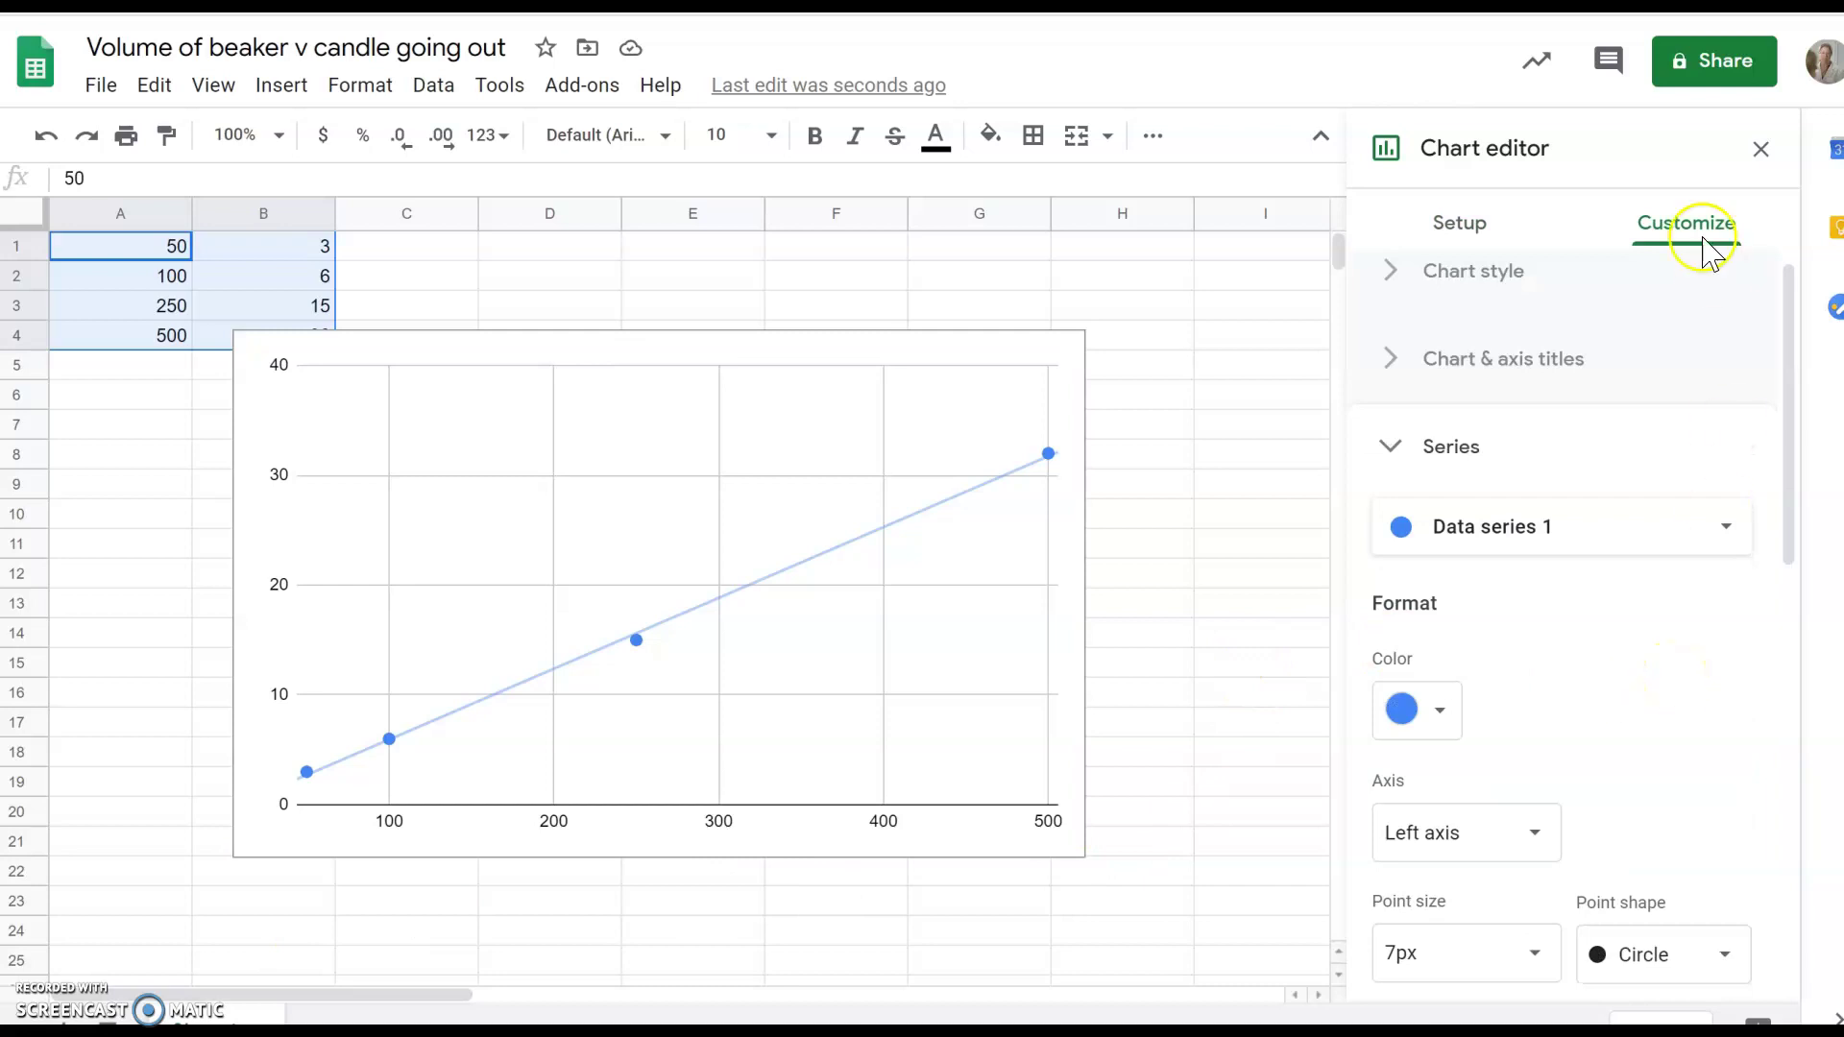
- Set the chart title text to "How the volume"
left_click(1511, 368)
left_click(1511, 368)
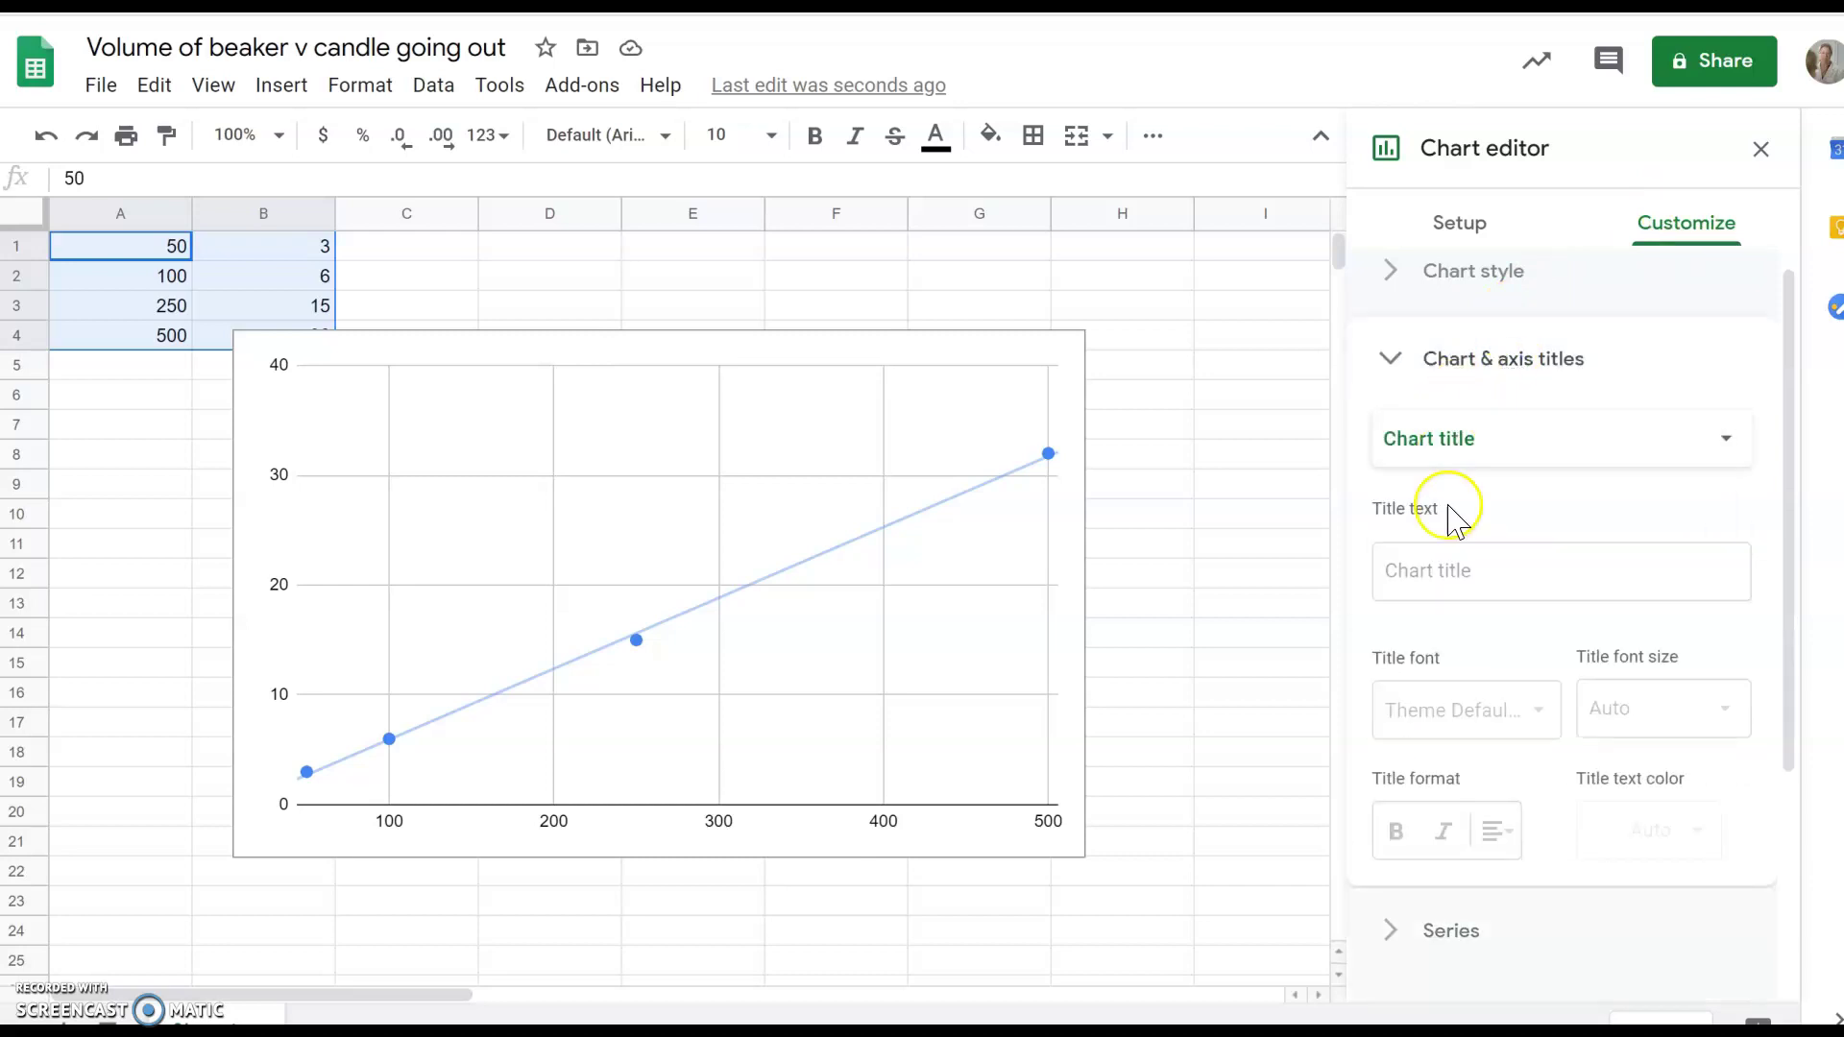
left_click(1428, 571)
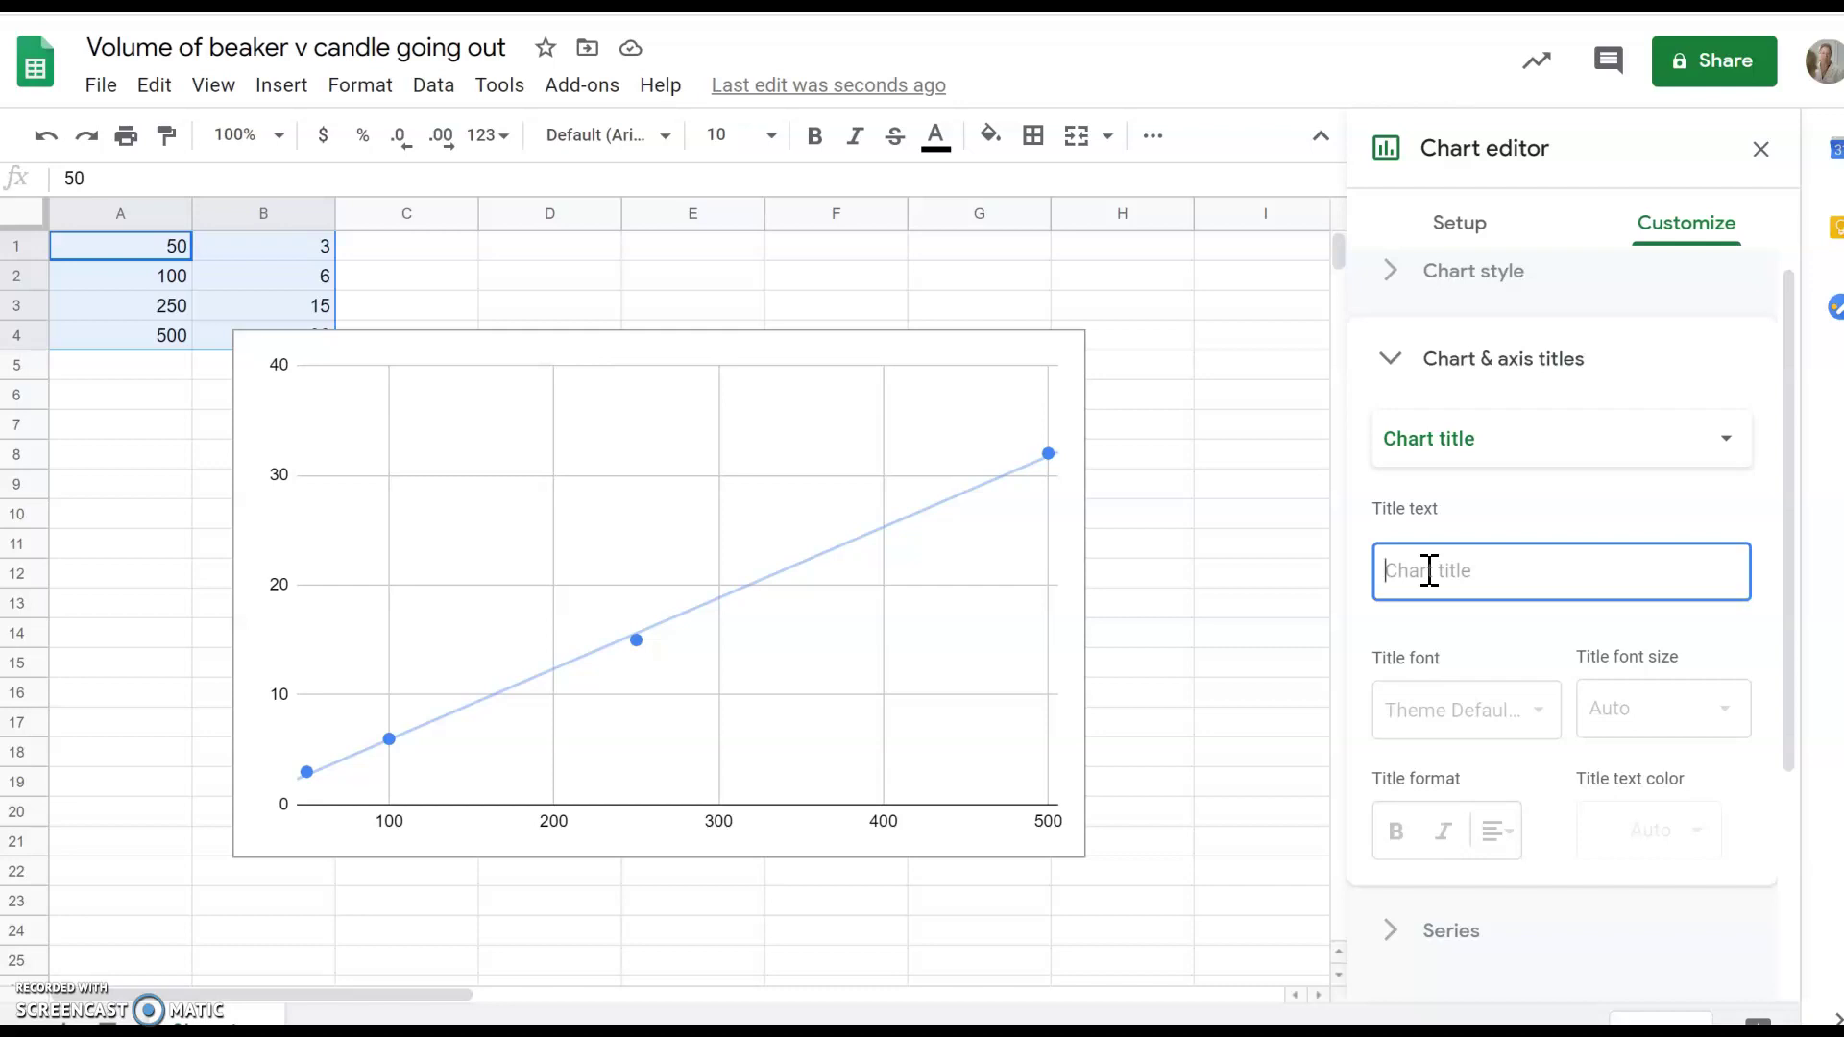
type("Ho")
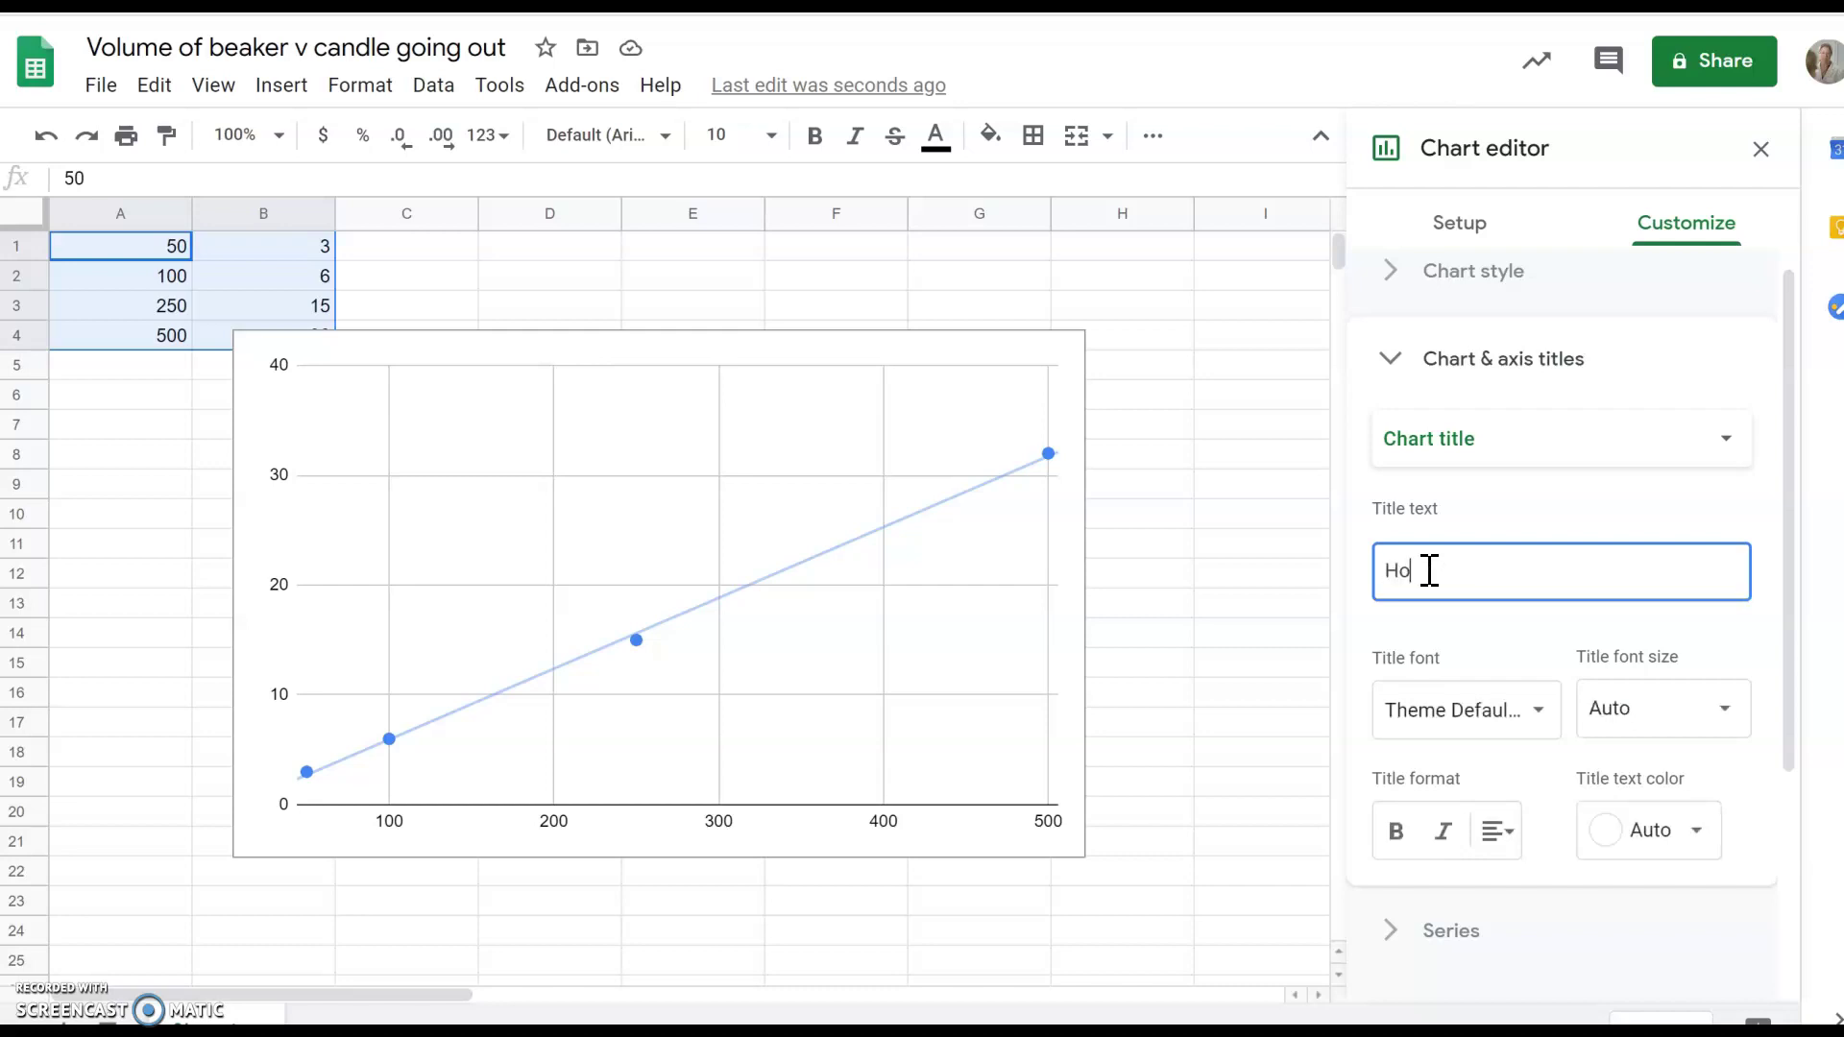
type("w the ")
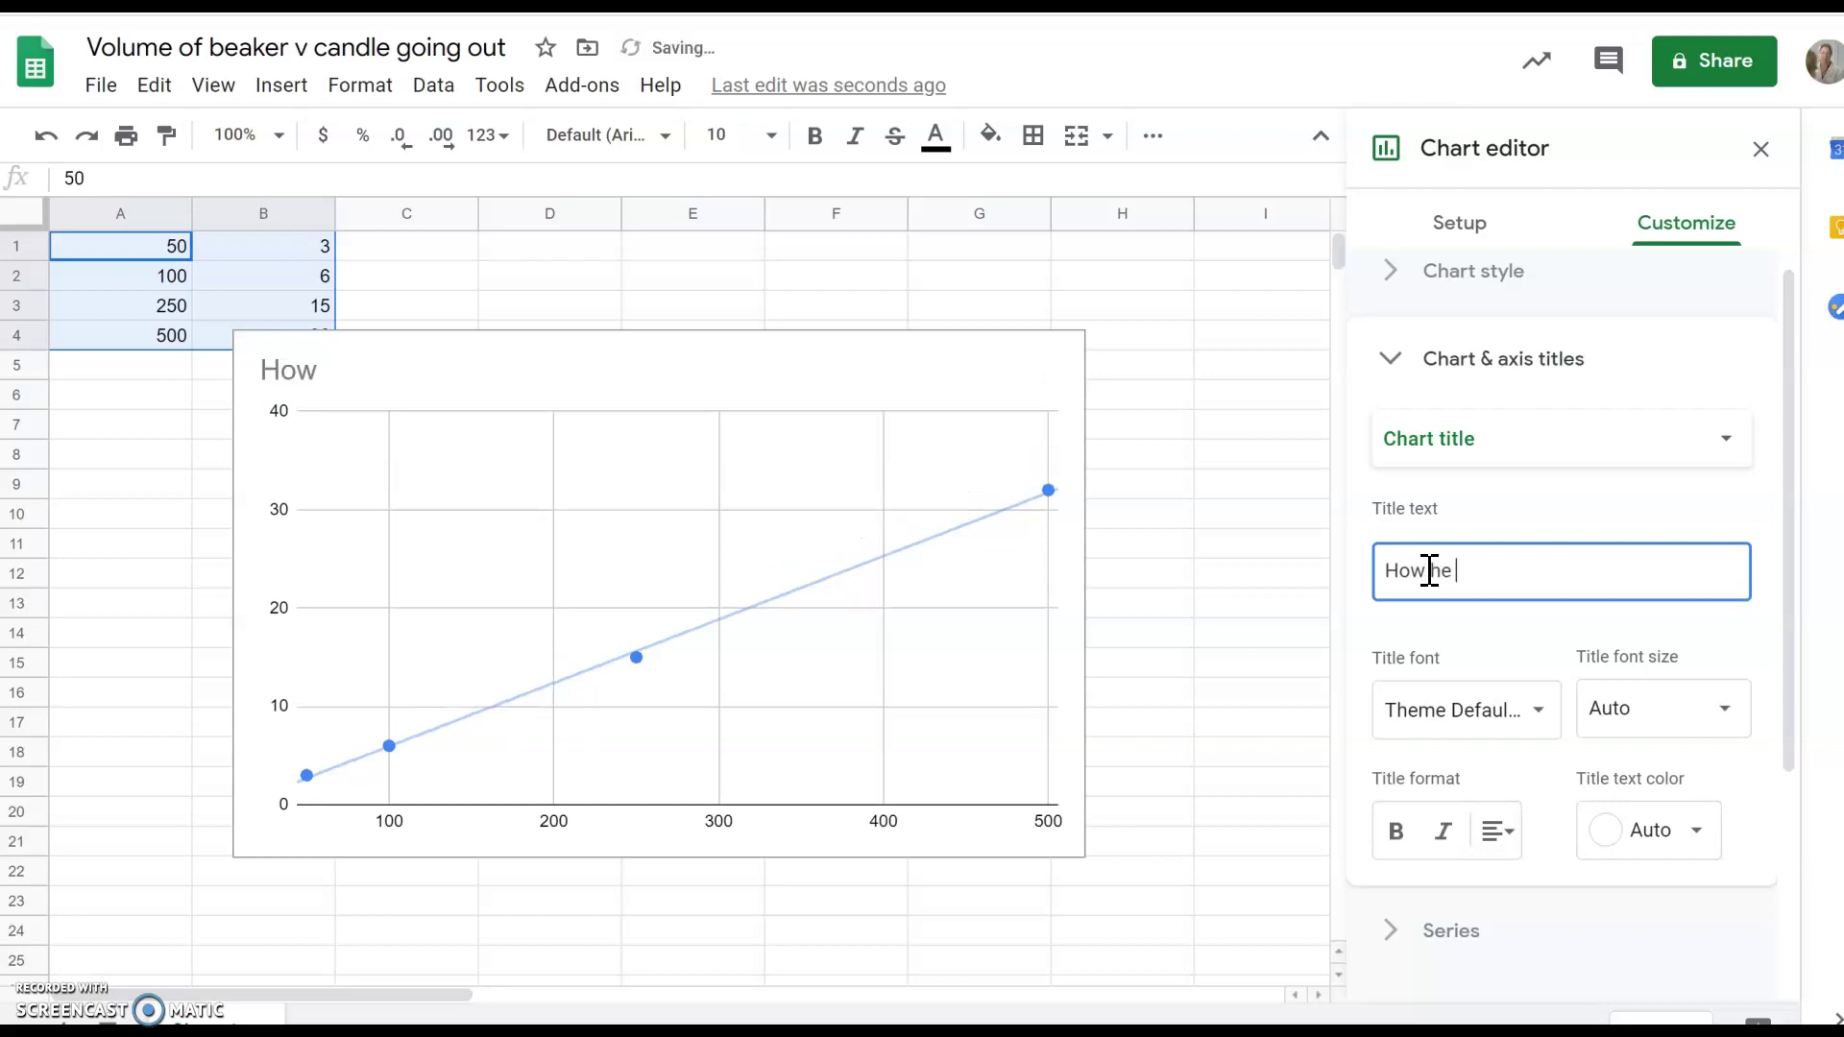
type("volume")
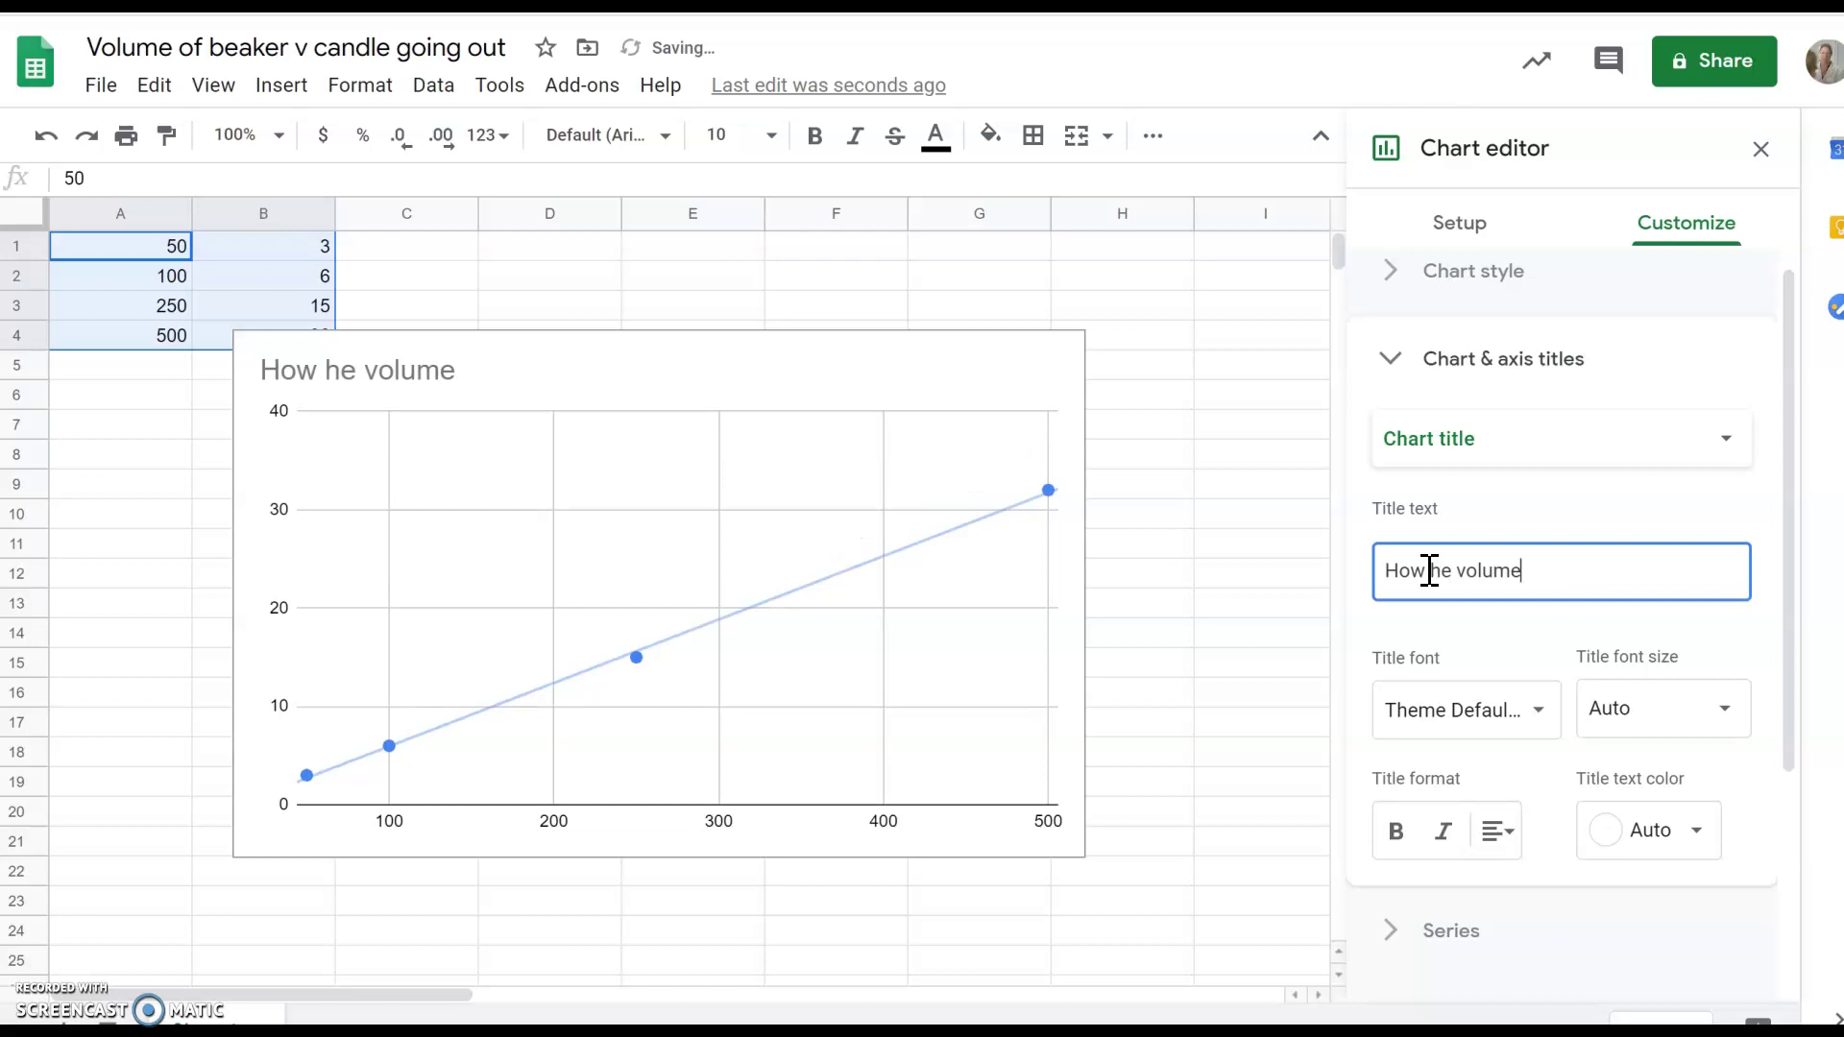
left_click(1431, 570)
type("t")
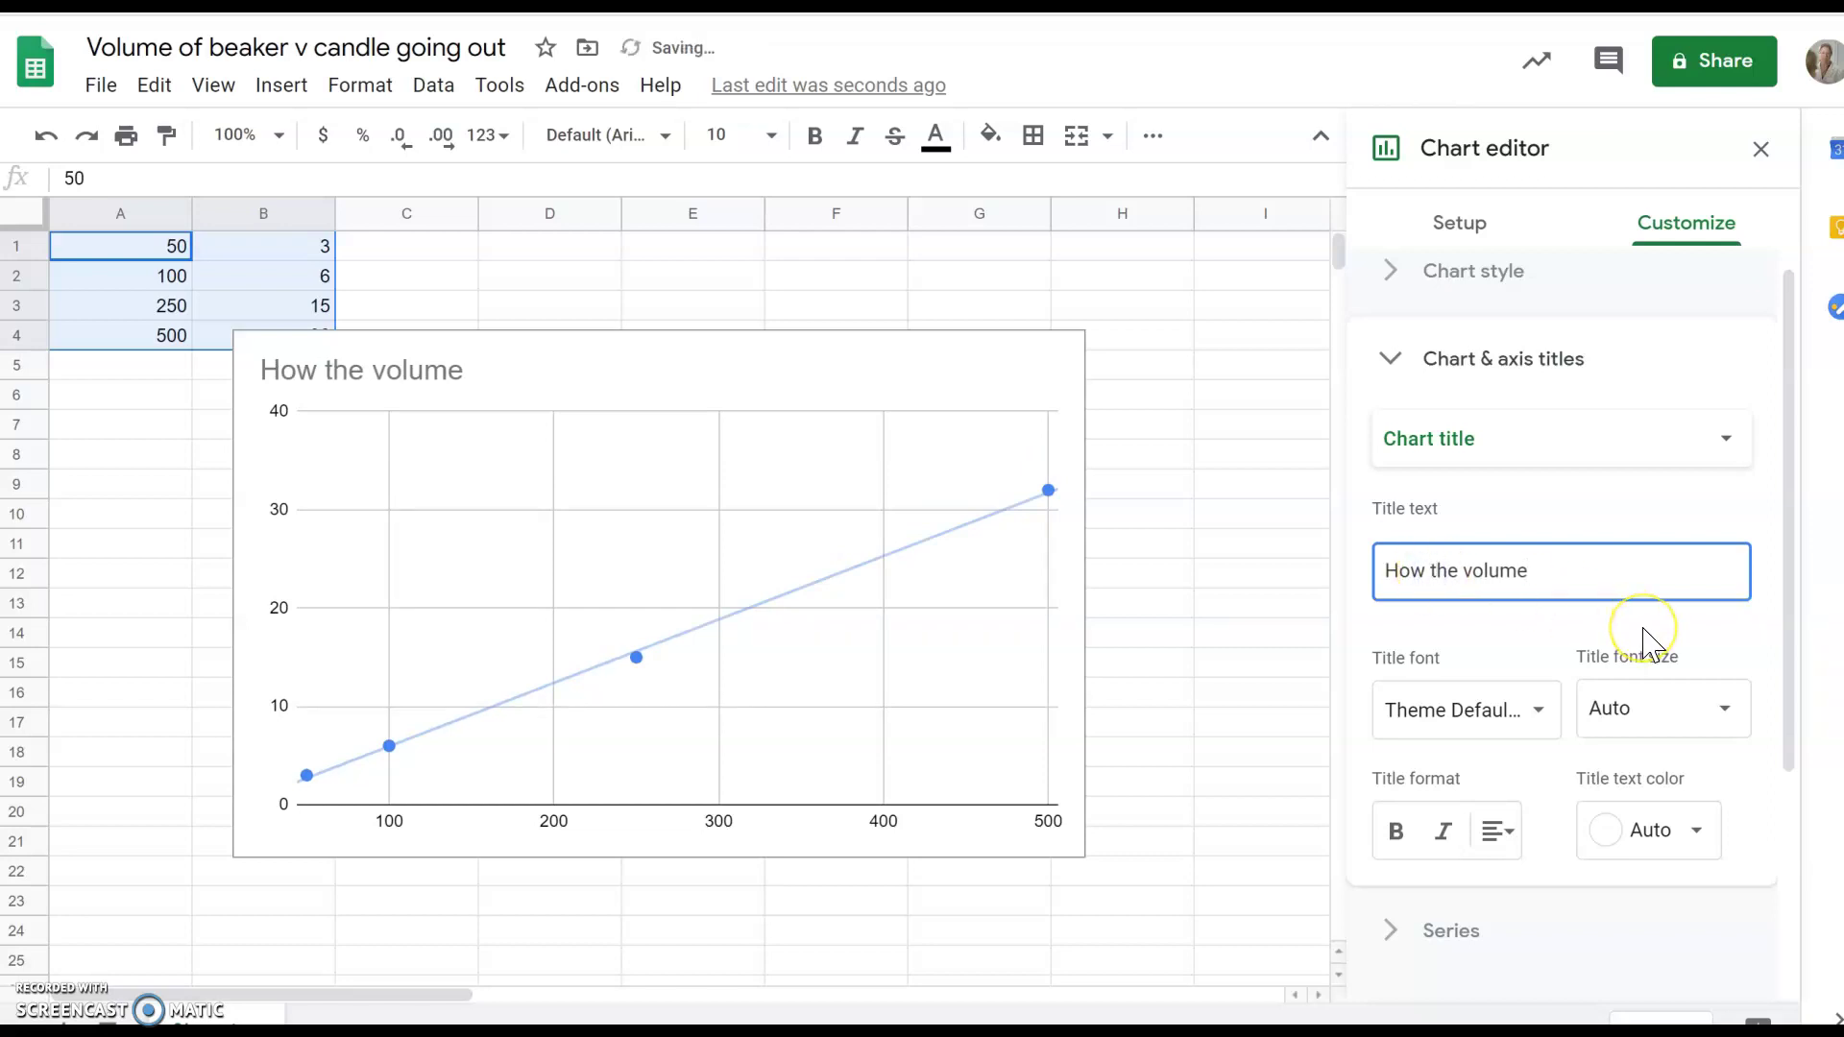
- View the title settings for the chart's horizontal axis and its vertical axis
left_click(1729, 450)
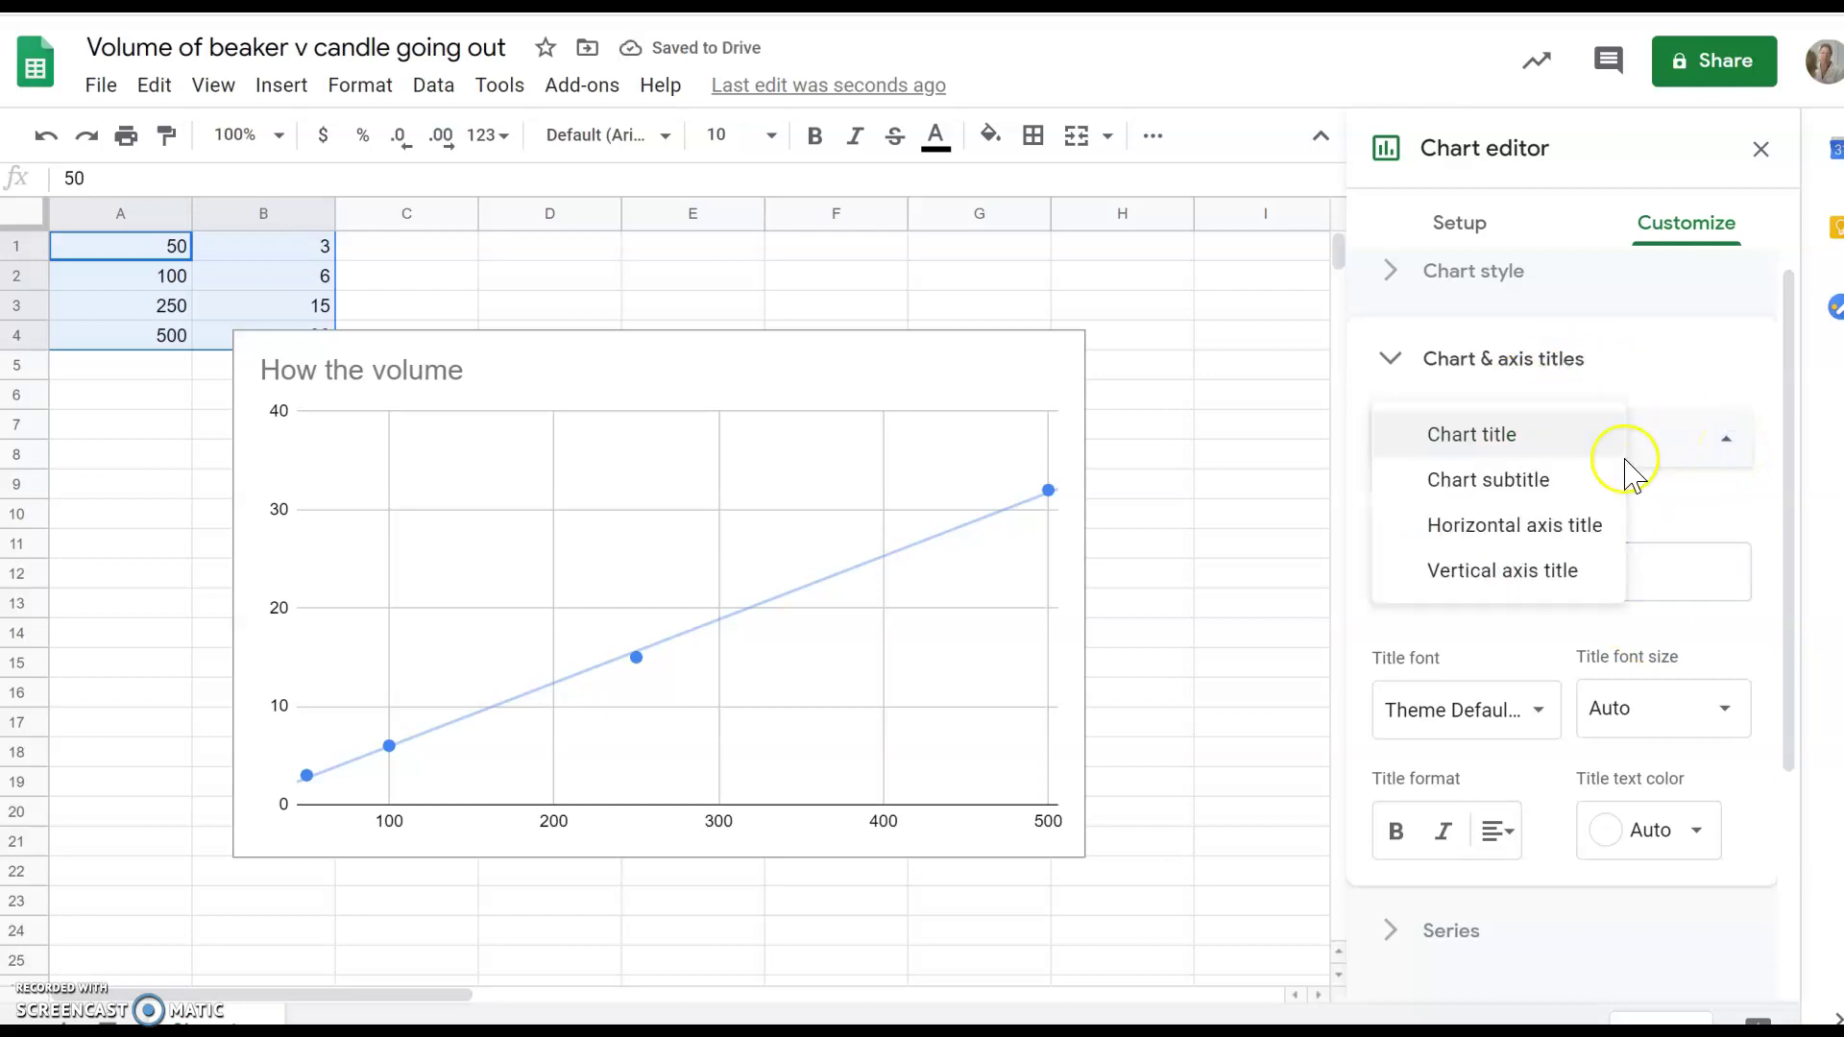
left_click(1587, 529)
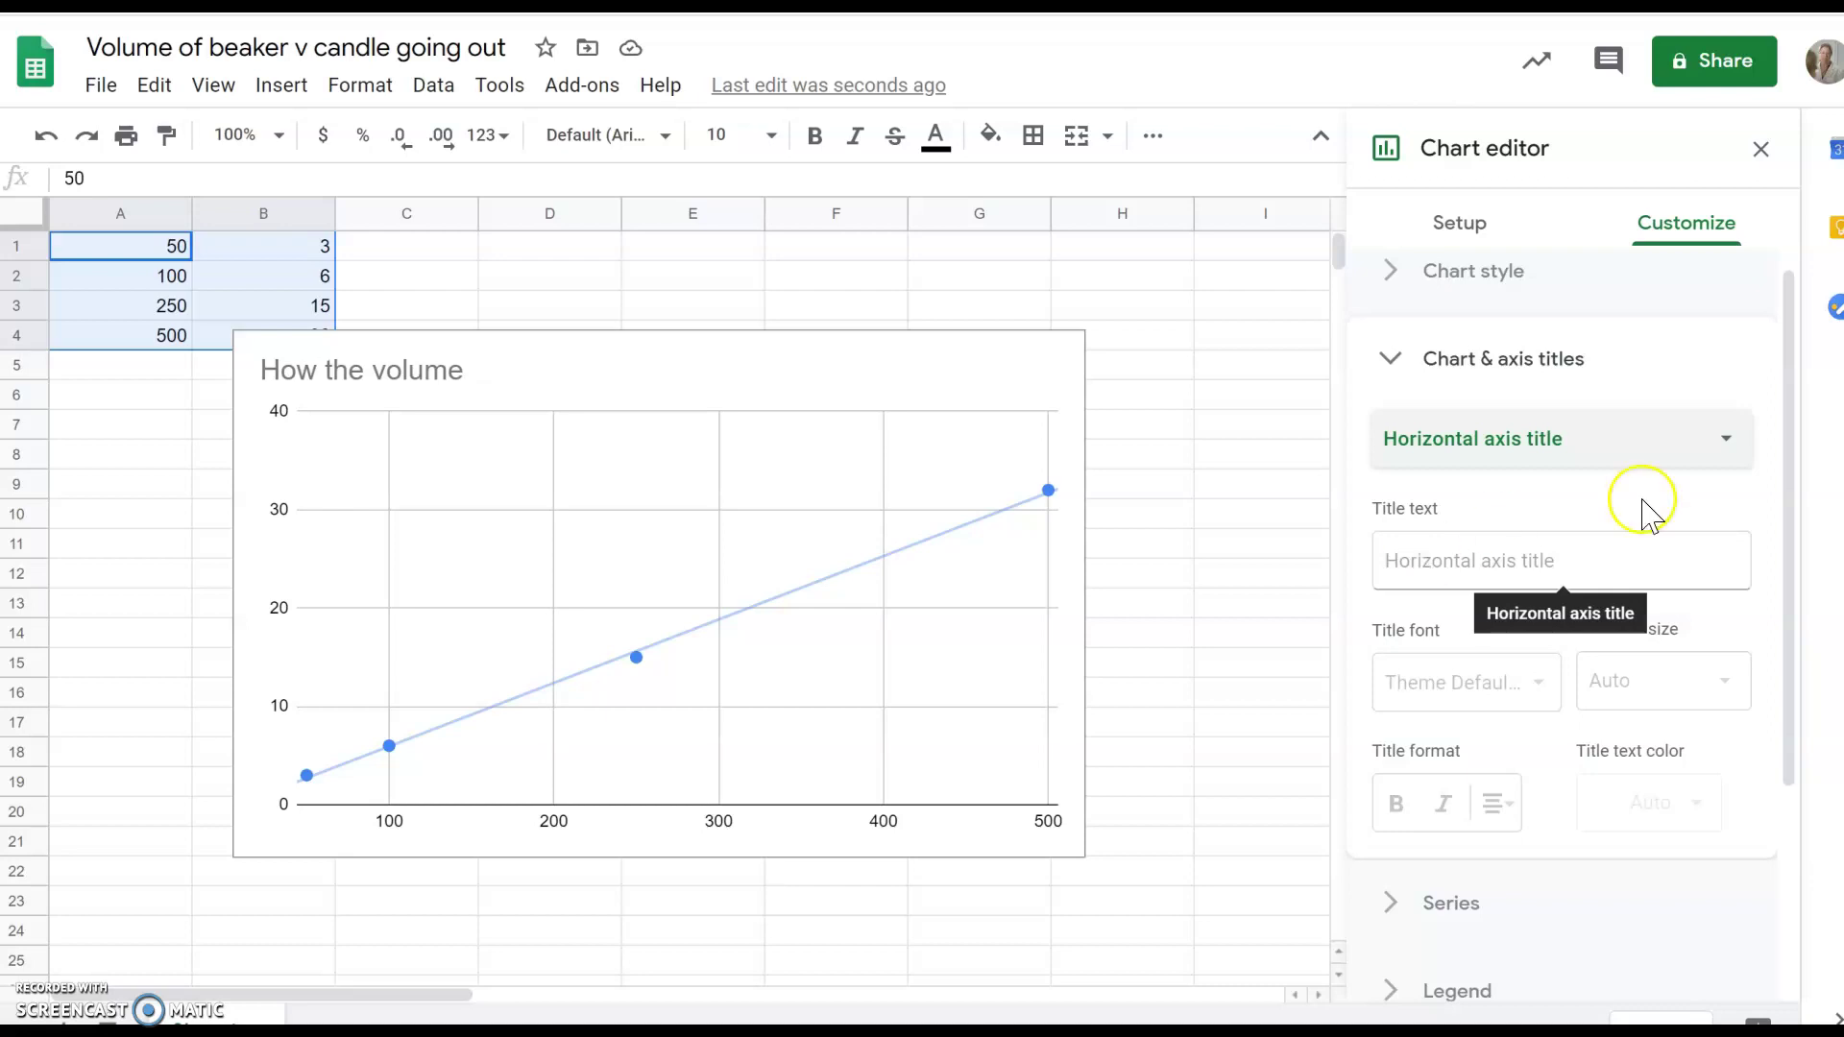
left_click(1723, 447)
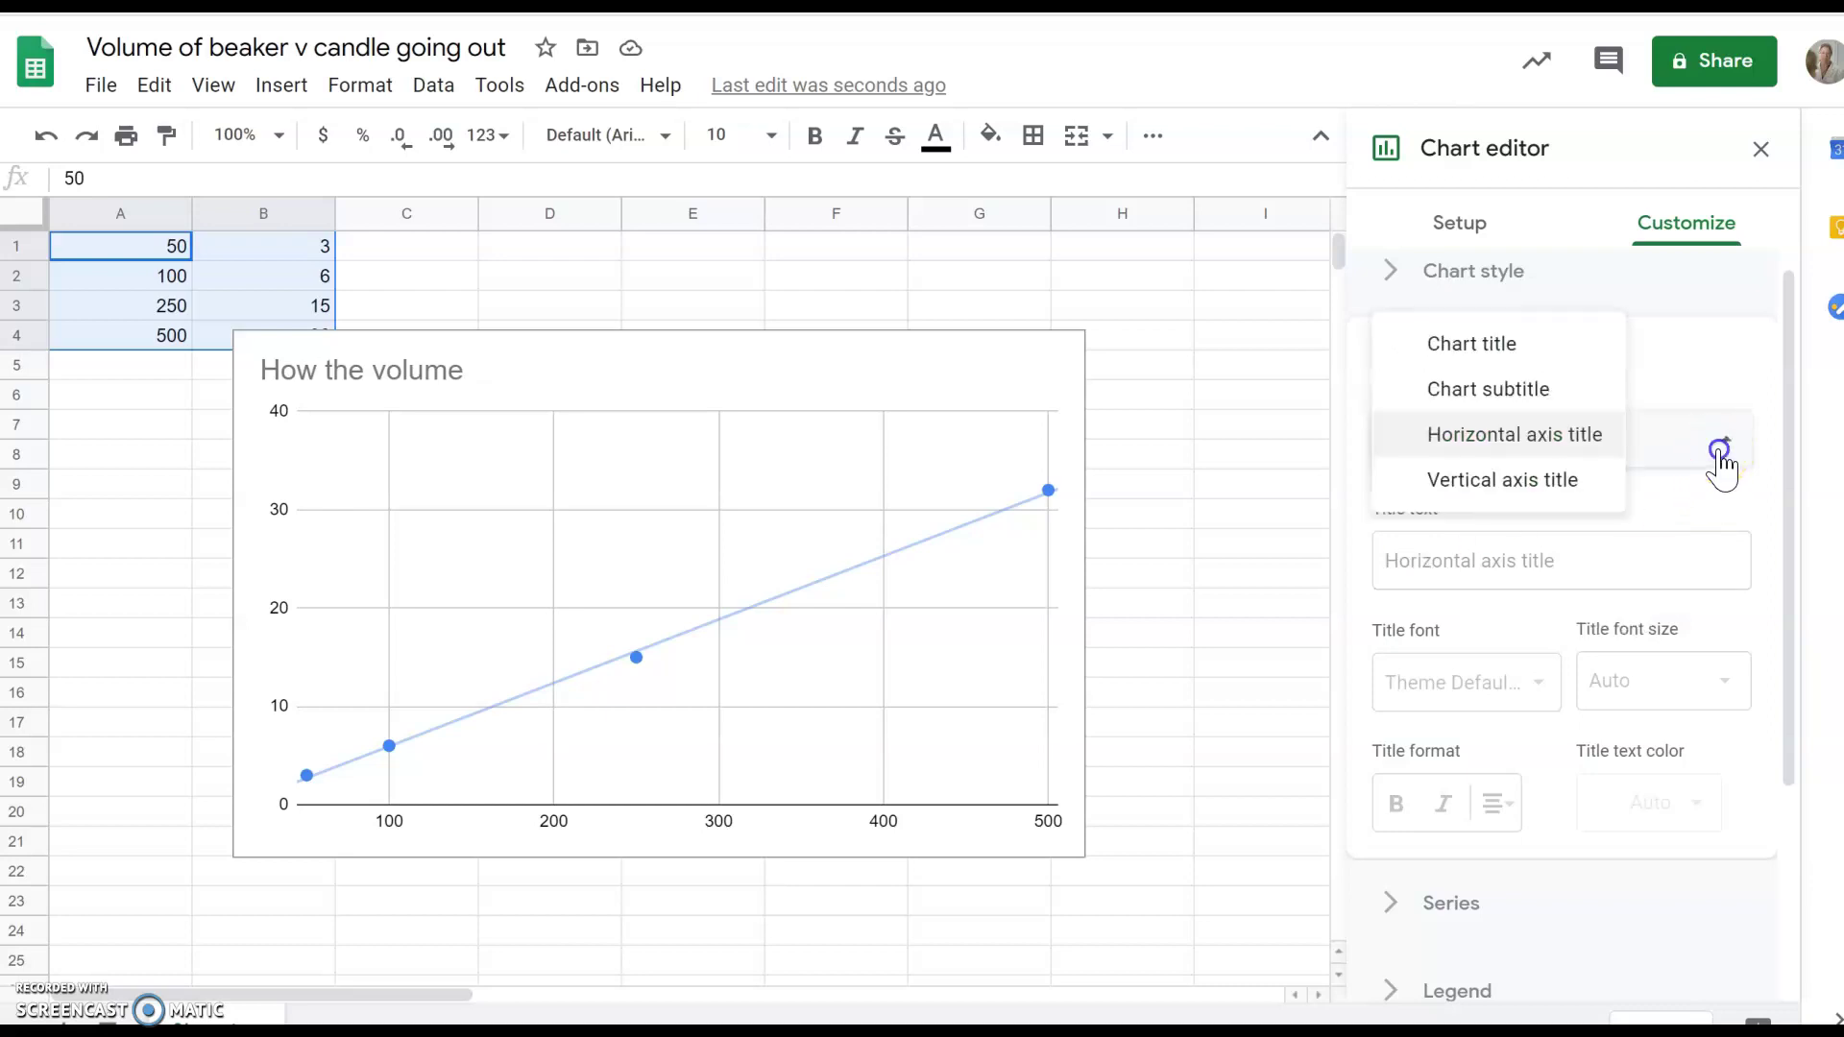
left_click(1566, 482)
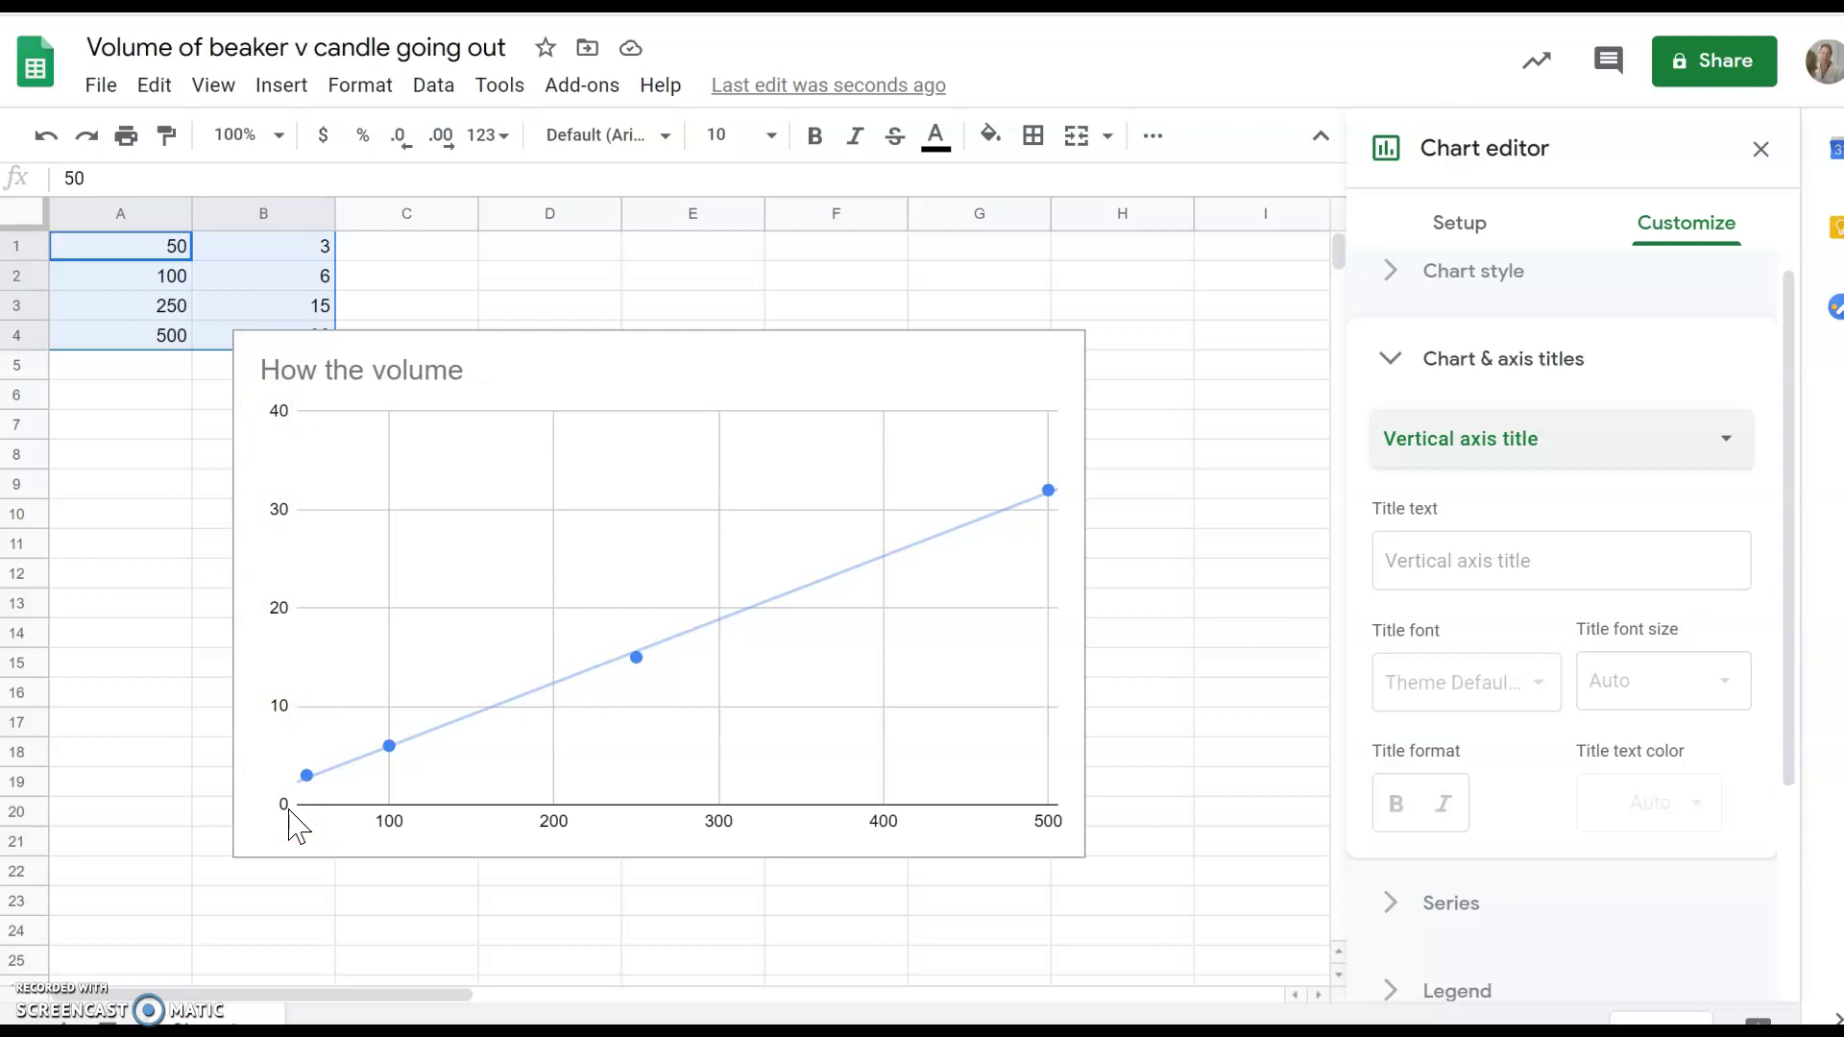
- Select the scatter chart and bring up its actions to reach the download option
left_click(1055, 382)
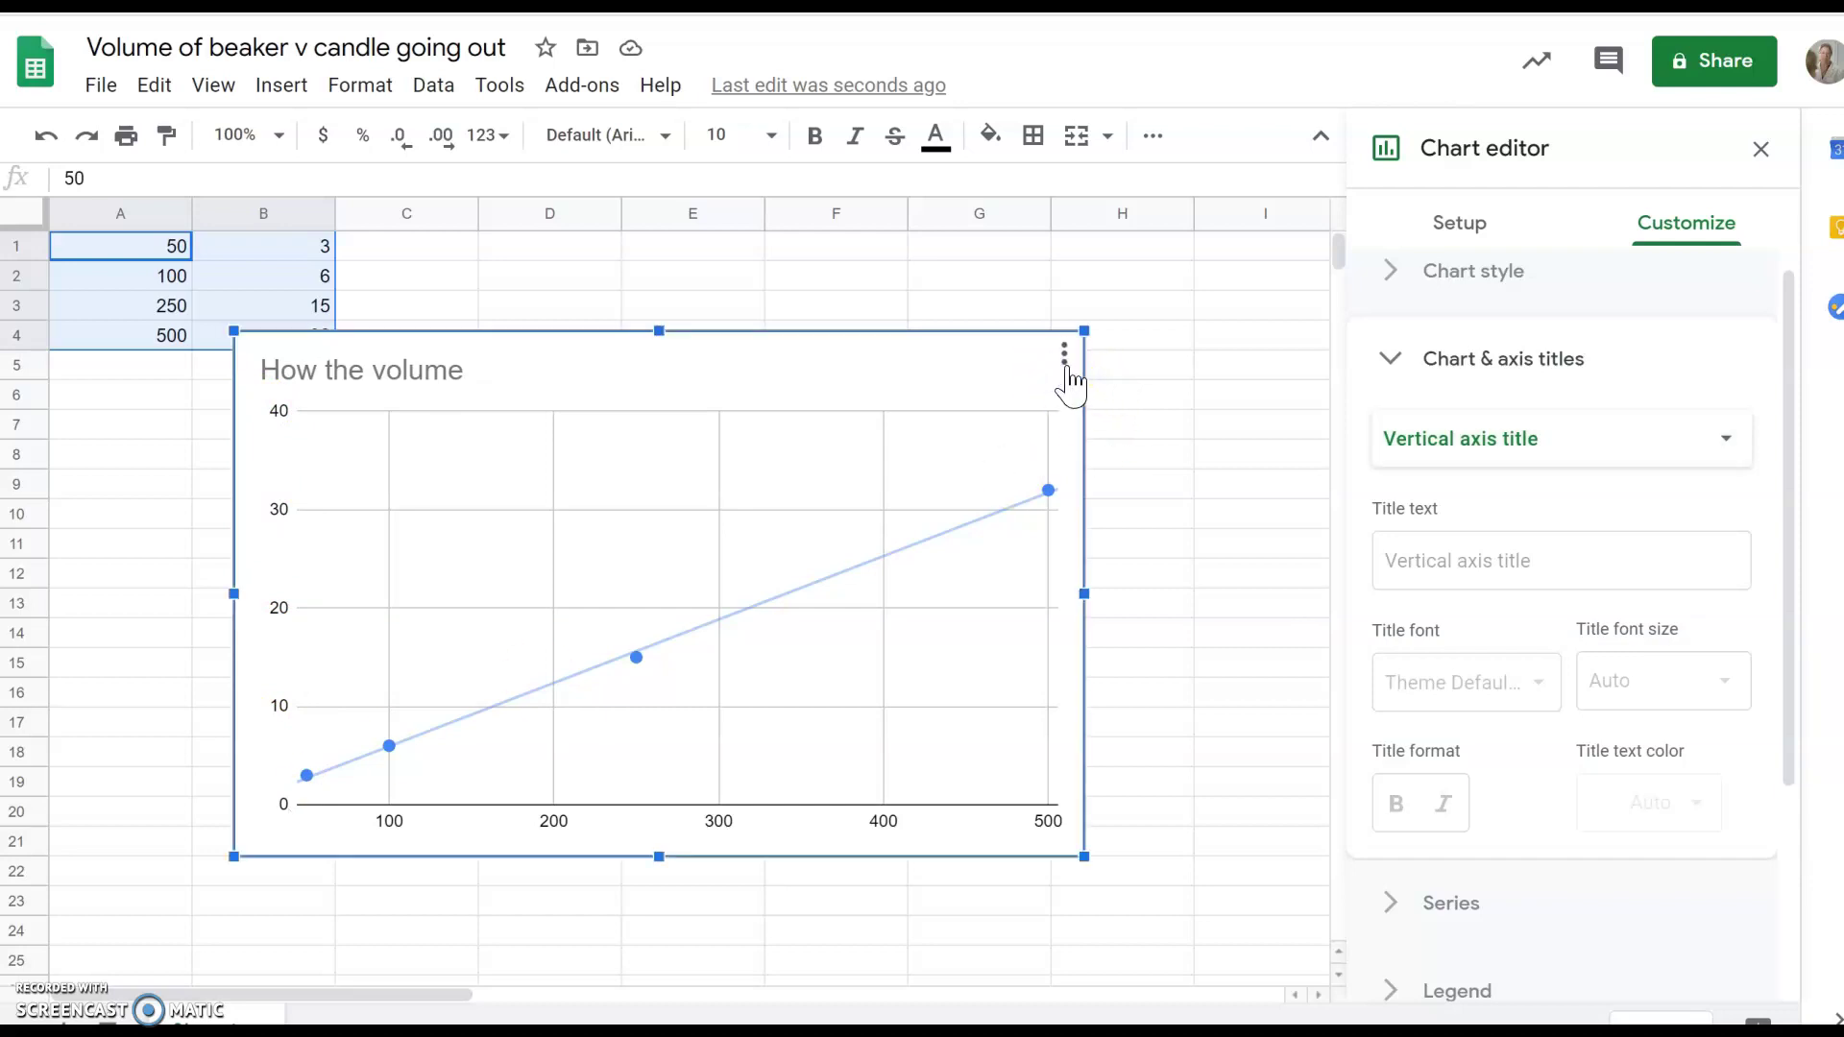
left_click(1064, 358)
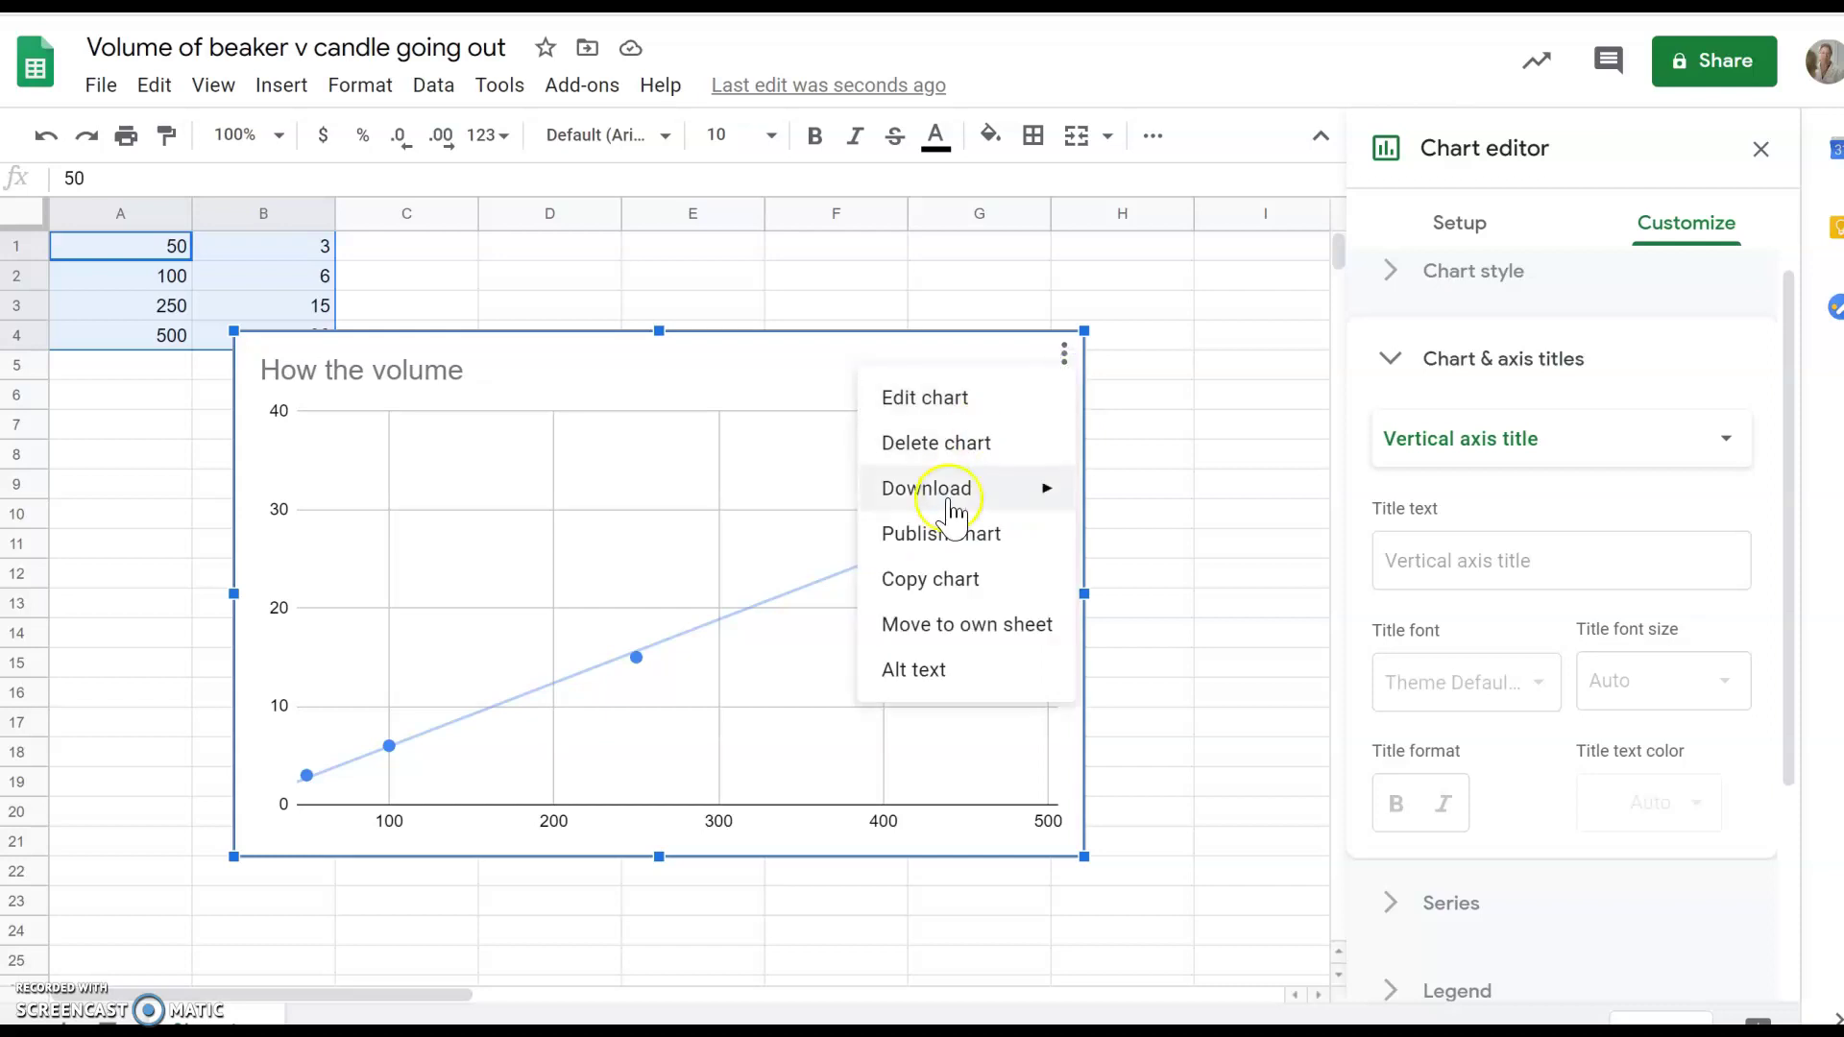